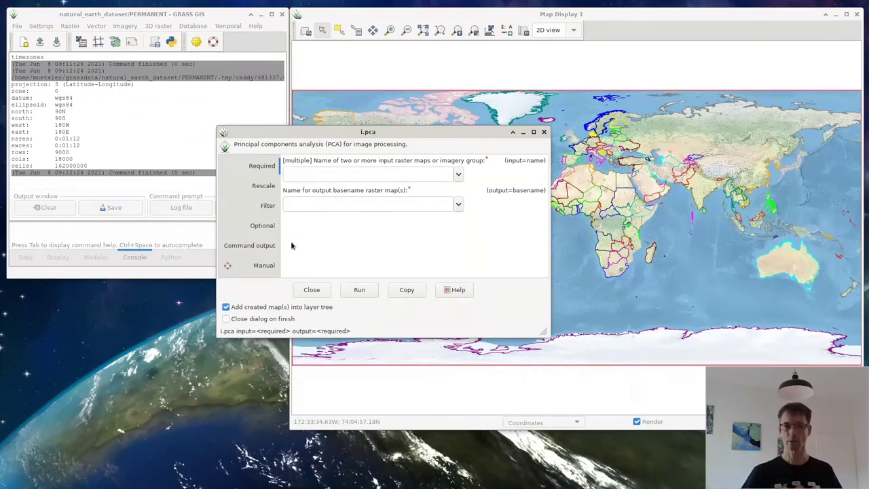
Close the PCA dialog, add the rivers vector map to the map display and hide the countries layer below it.
click(309, 291)
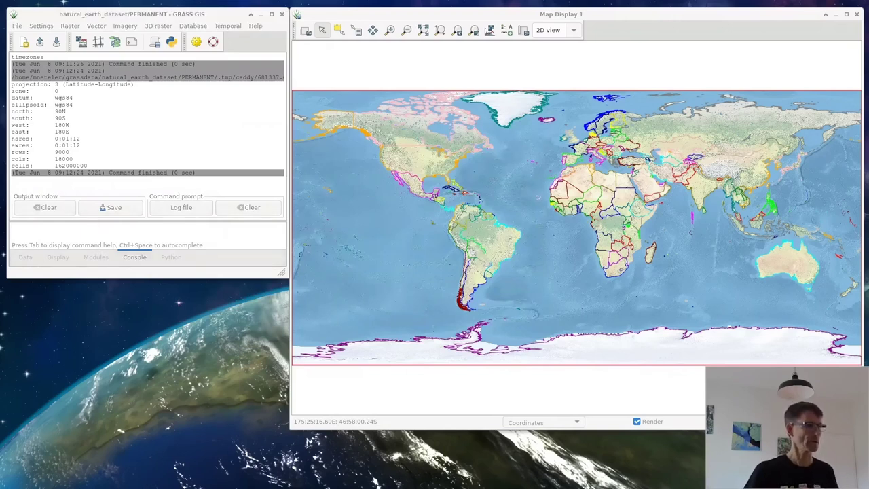
click(43, 260)
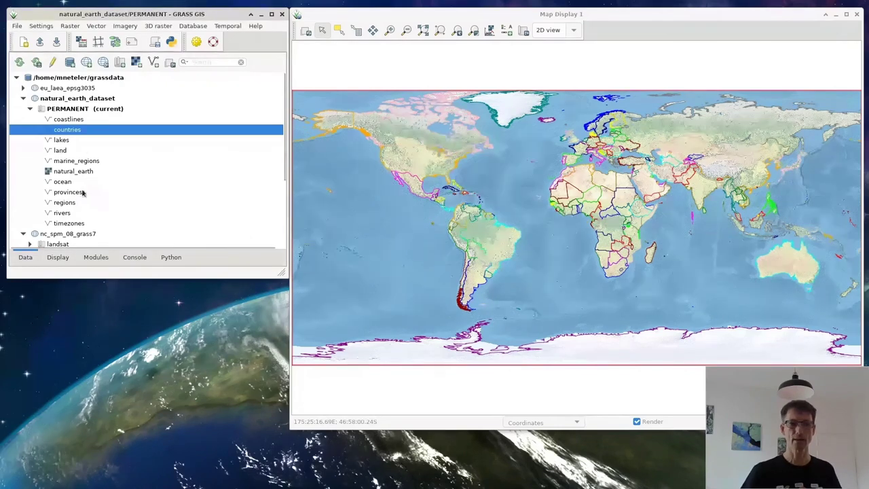
double_click(61, 212)
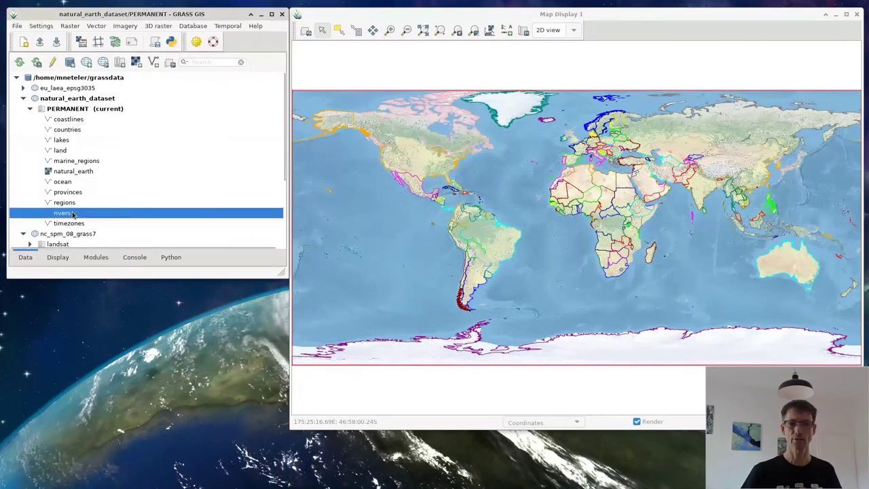
click(58, 257)
click(28, 115)
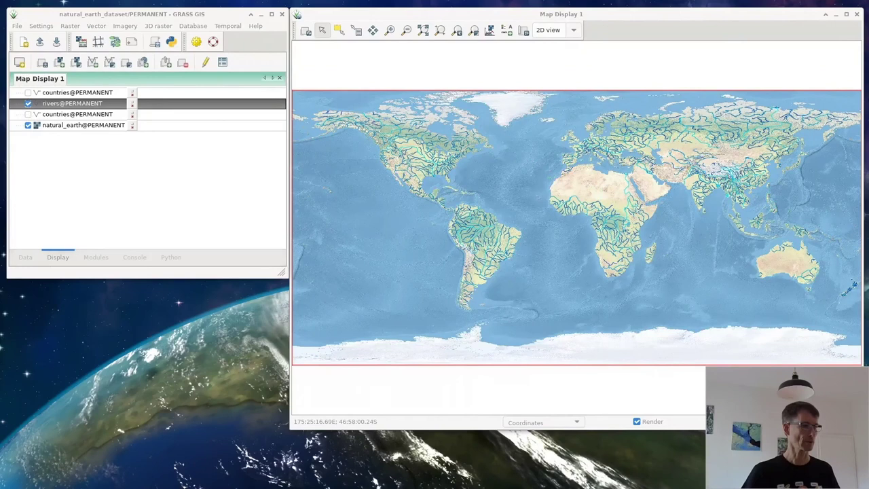
Set the rivers layer's line width to be taken from the scalerank column.
click(389, 30)
drag(552, 143, 607, 187)
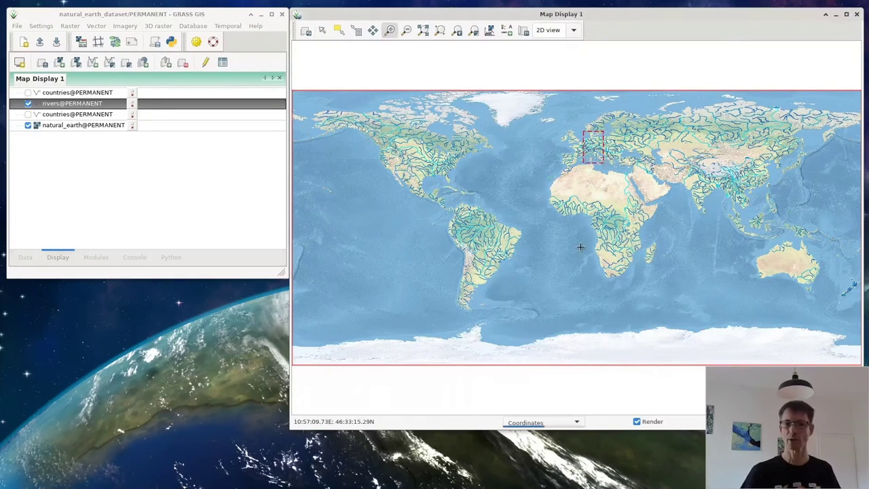
double_click(66, 105)
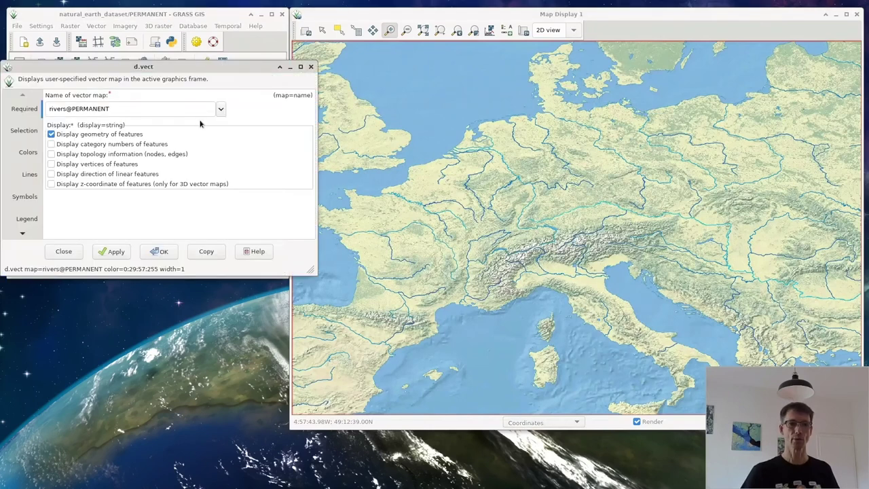
drag(163, 66, 257, 65)
click(117, 126)
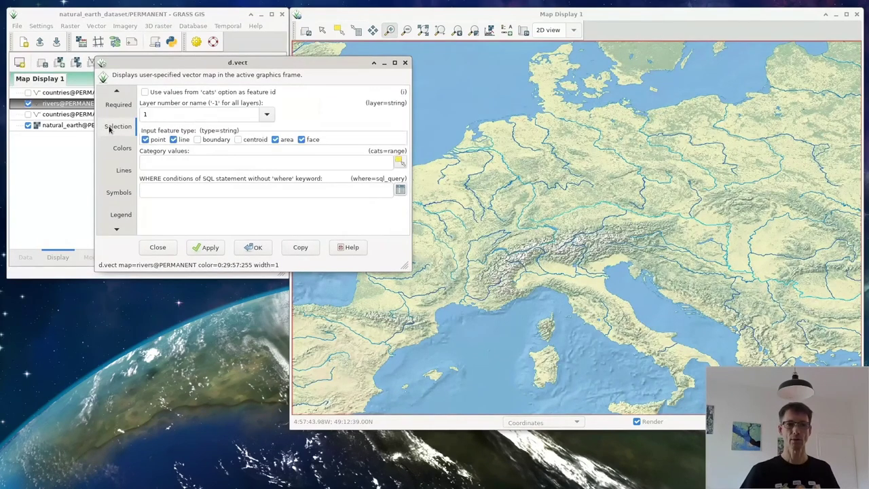
click(122, 149)
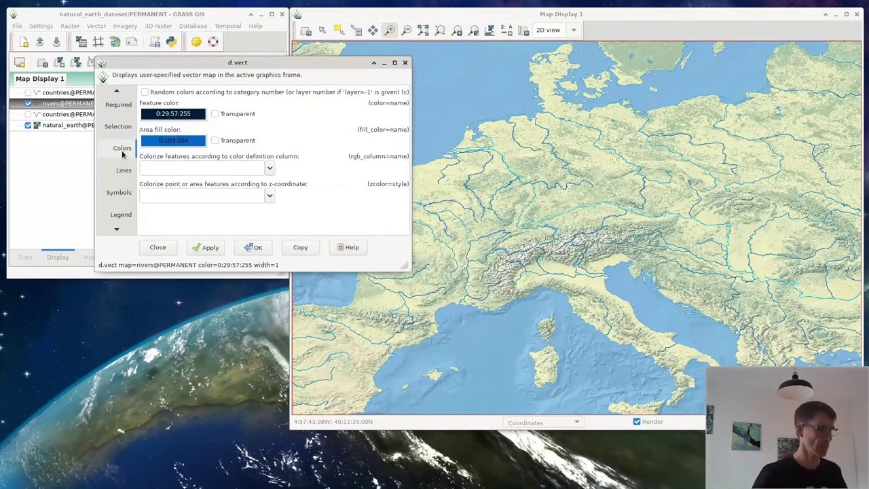
click(173, 113)
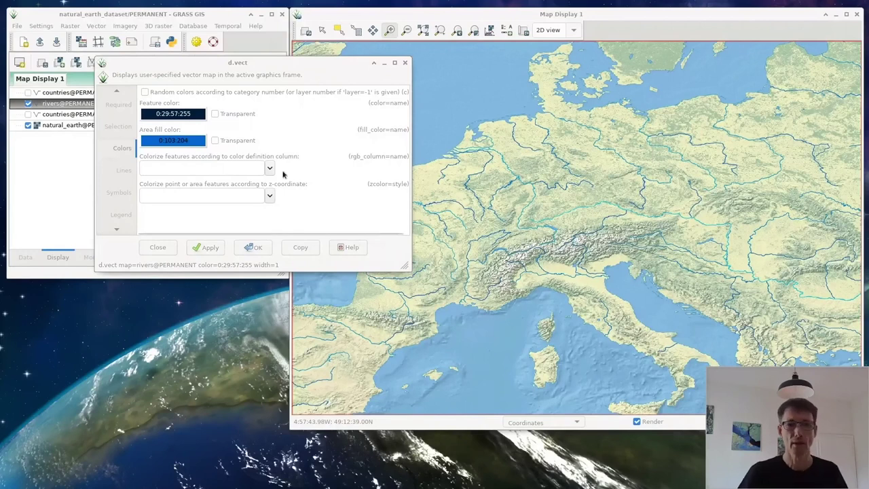
click(123, 170)
click(269, 130)
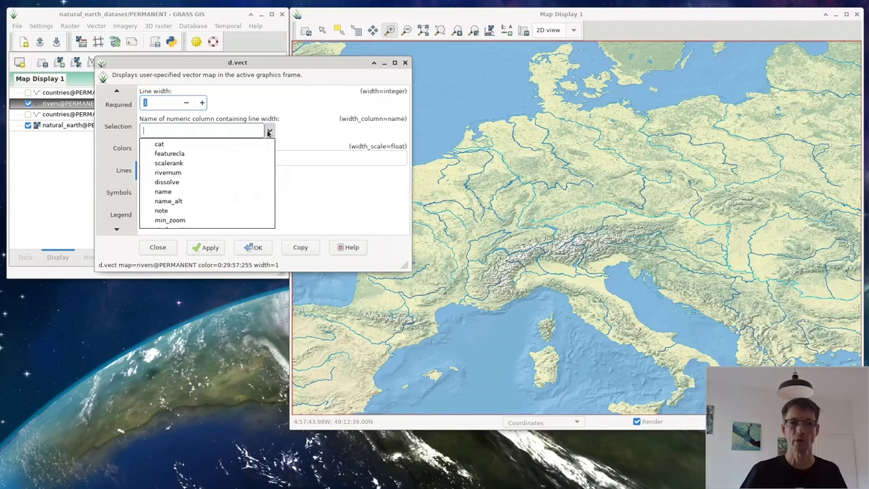
click(176, 162)
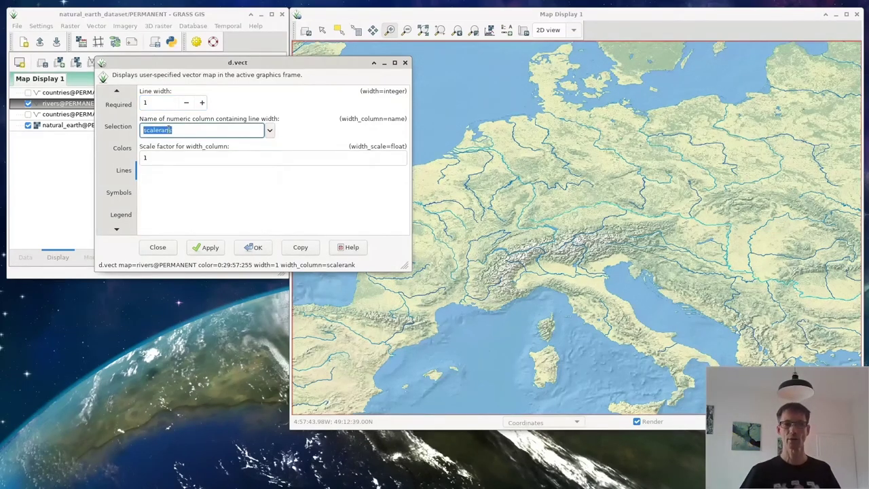
Examine the scalerank values in the rivers layer's attribute table and close the table.
drag(228, 62, 240, 216)
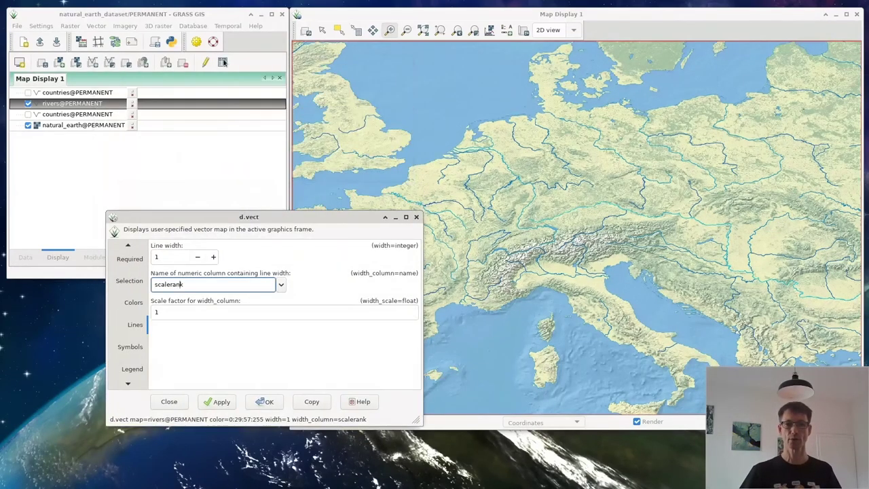
key(Return)
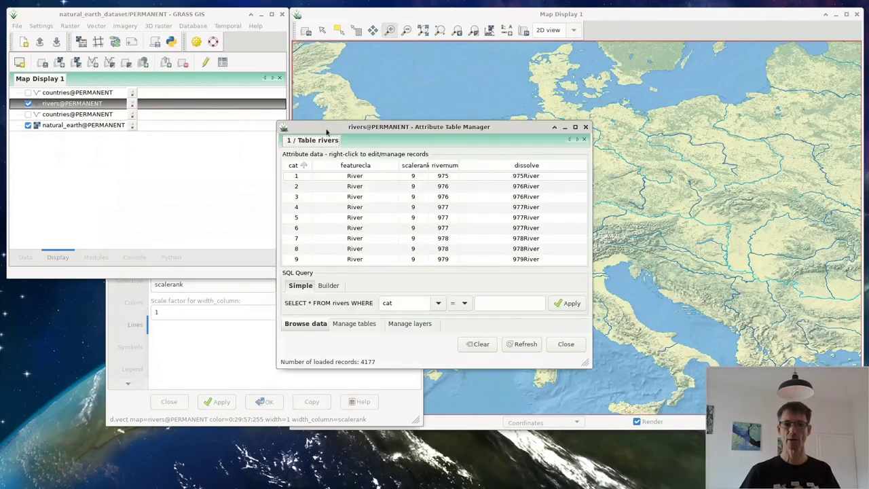
drag(328, 136, 225, 71)
drag(511, 308, 745, 436)
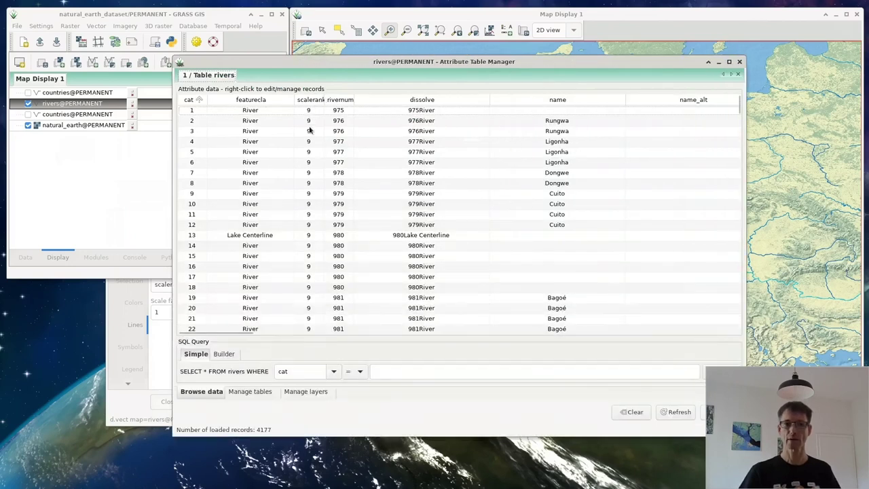
scroll(307, 245, down, 4)
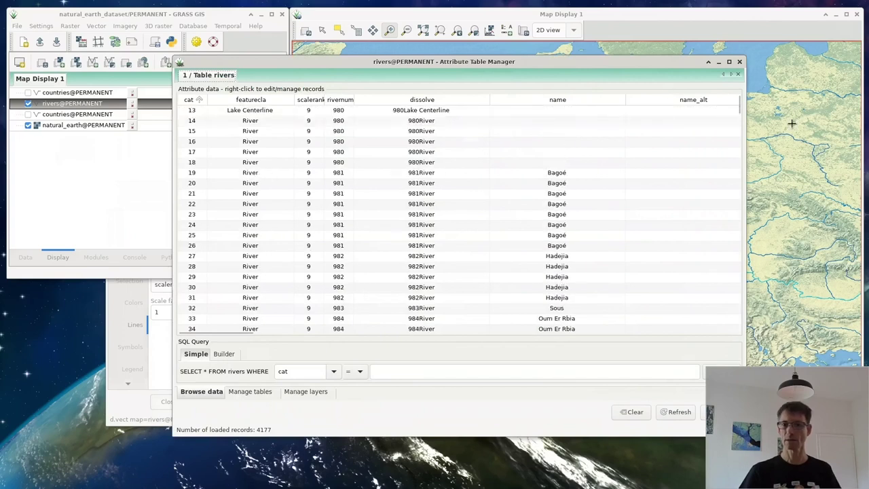
drag(738, 110, 733, 324)
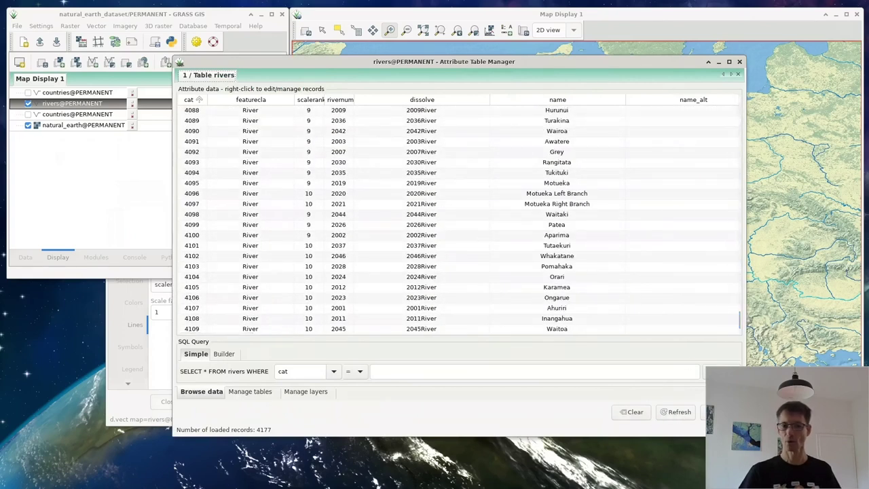
click(720, 411)
click(330, 224)
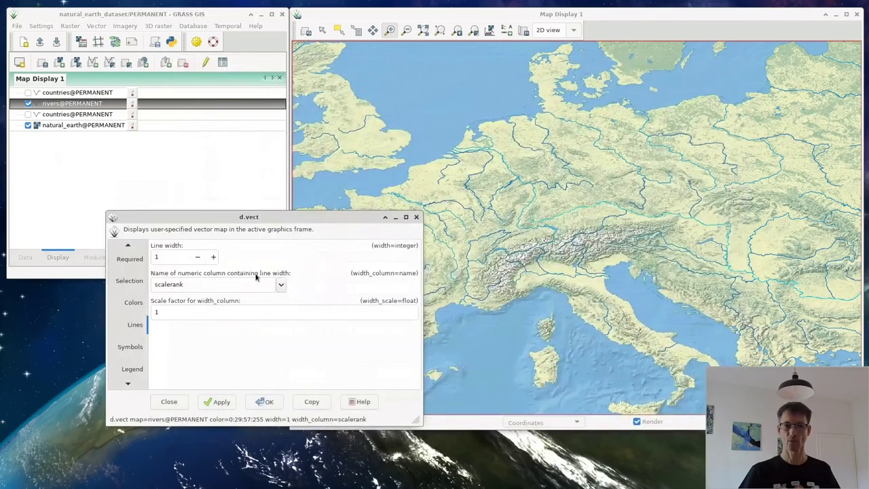
Apply the column-based line widths to the rivers layer and close its display properties.
click(223, 404)
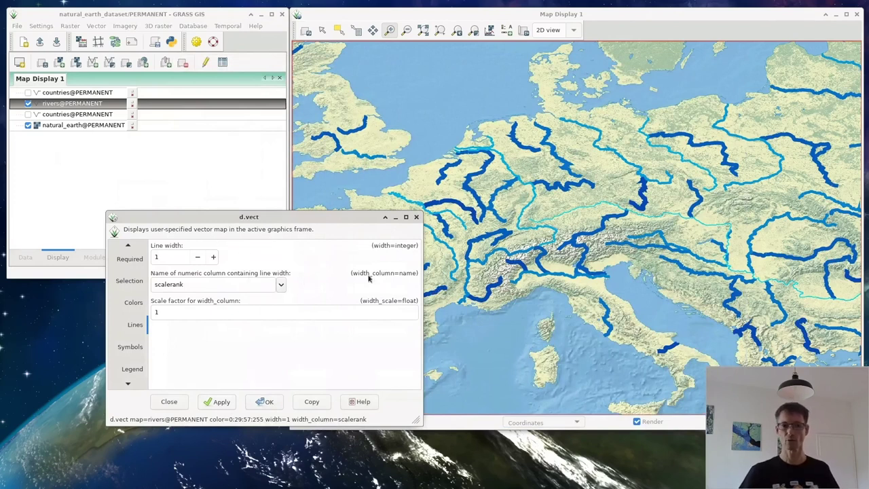
click(279, 287)
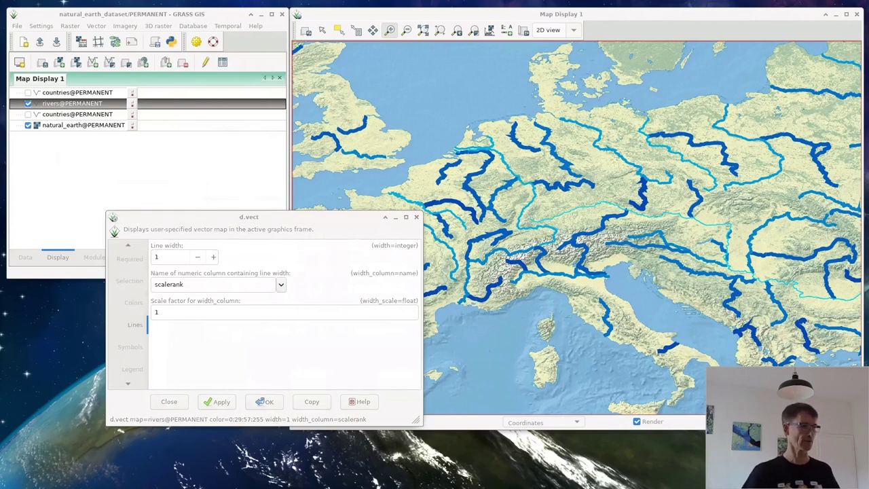
click(169, 403)
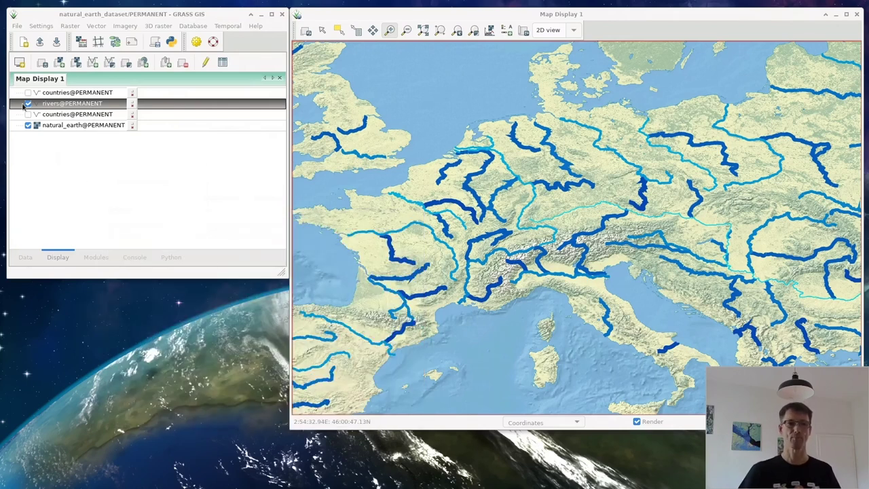
Hide the rivers layer and show the countries layer directly above natural_earth.
click(28, 104)
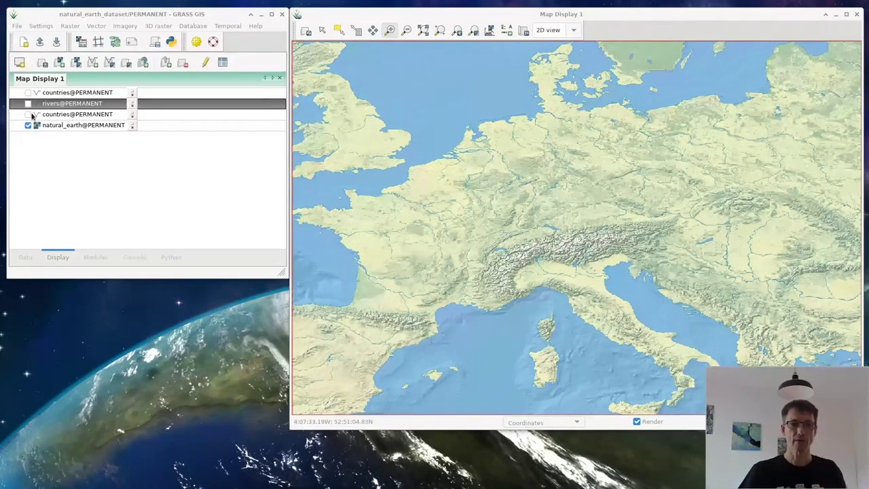
click(28, 115)
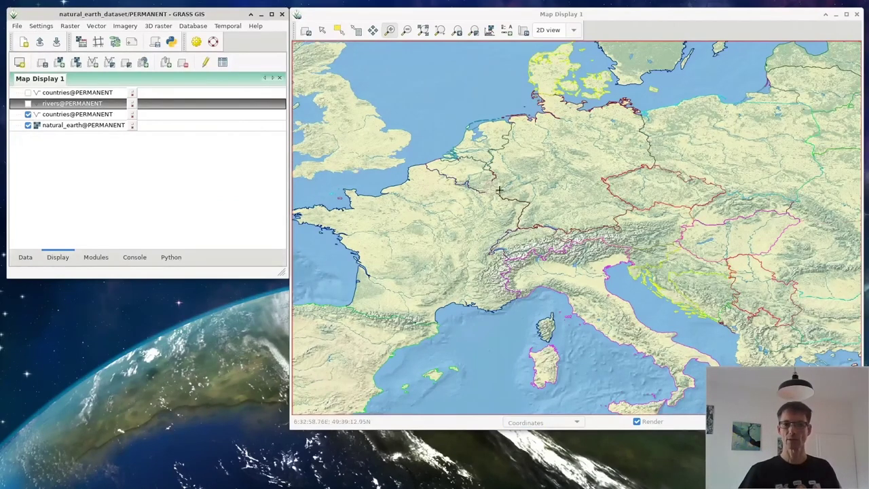
scroll(498, 193, down, 3)
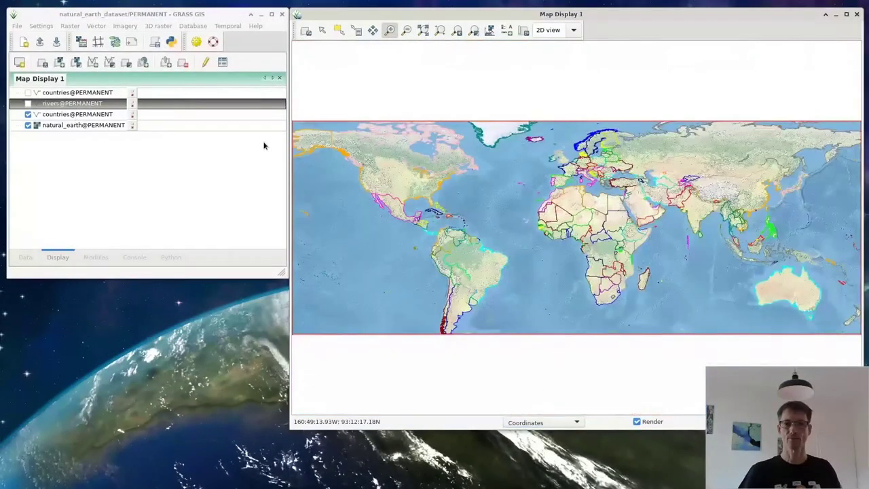
Highlight Brazil in the countries layer with the feature selection tool and close the selection without creating a new map.
click(70, 114)
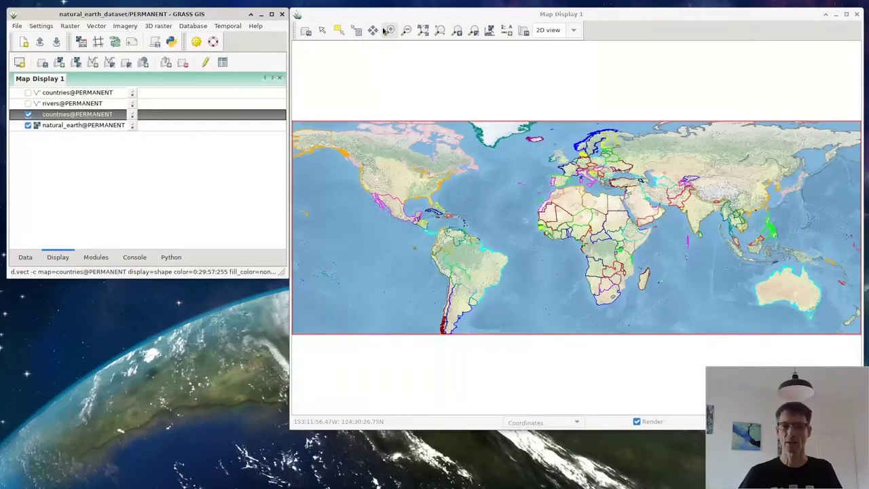
drag(391, 203, 546, 333)
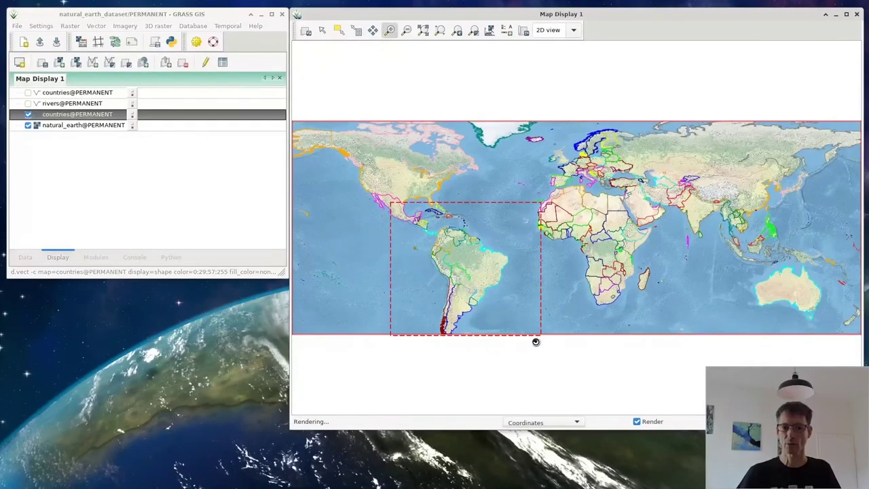
click(340, 31)
drag(143, 93, 324, 140)
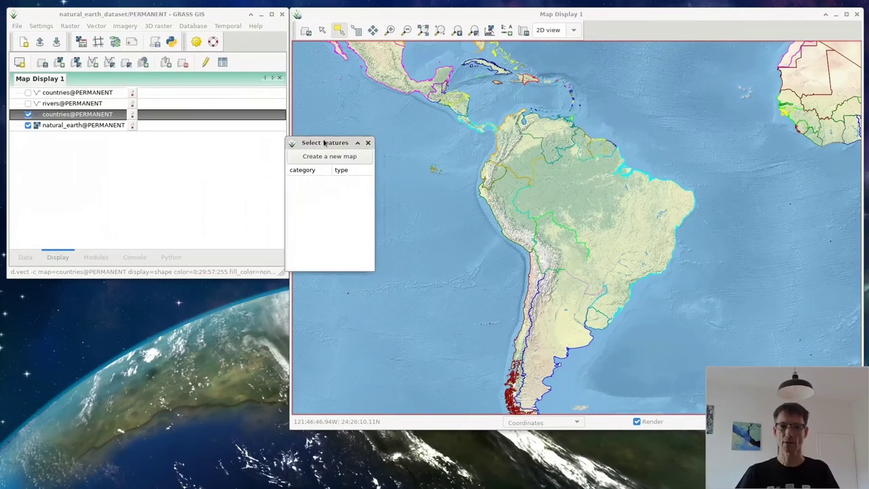
click(602, 207)
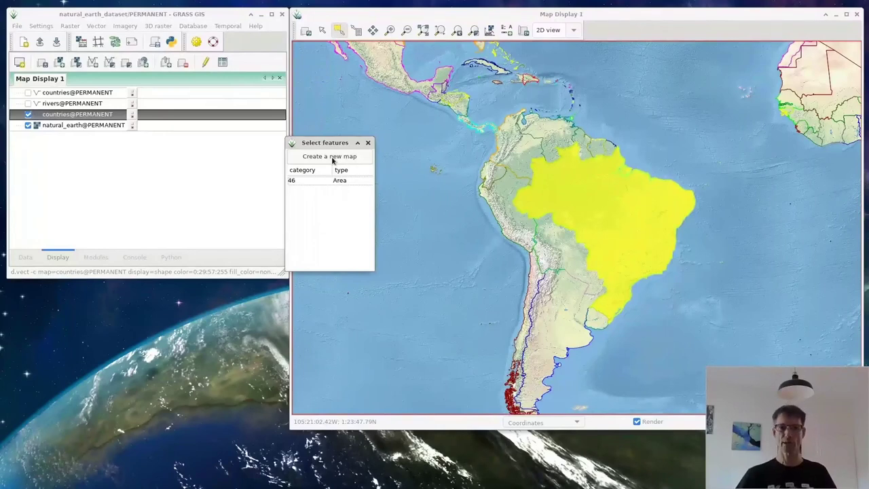
click(367, 144)
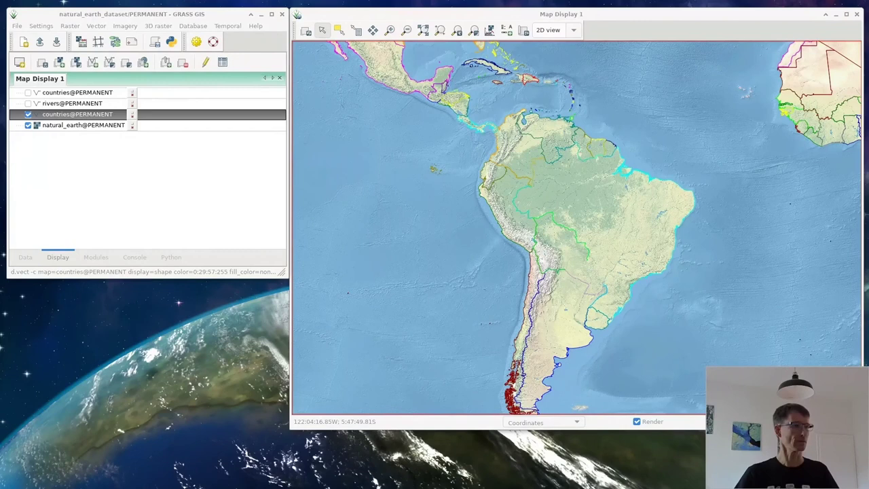
Open the attribute table of the countries layer directly above natural_earth.
right_click(67, 115)
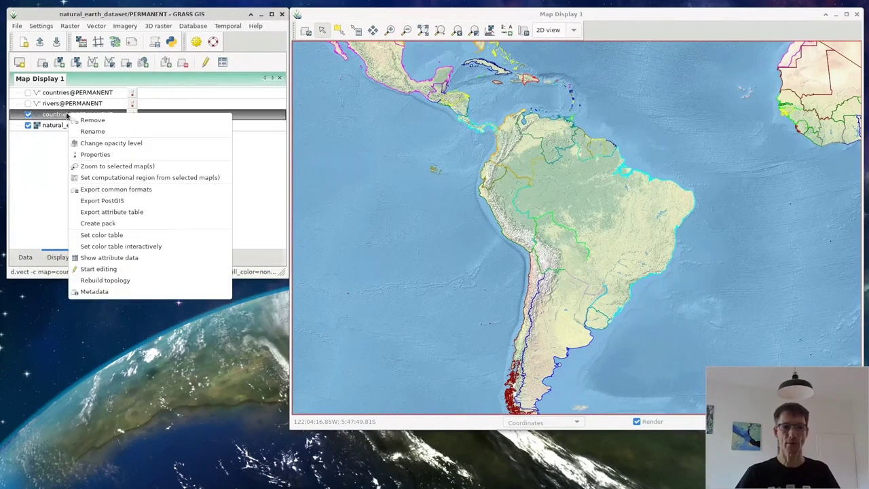
click(125, 262)
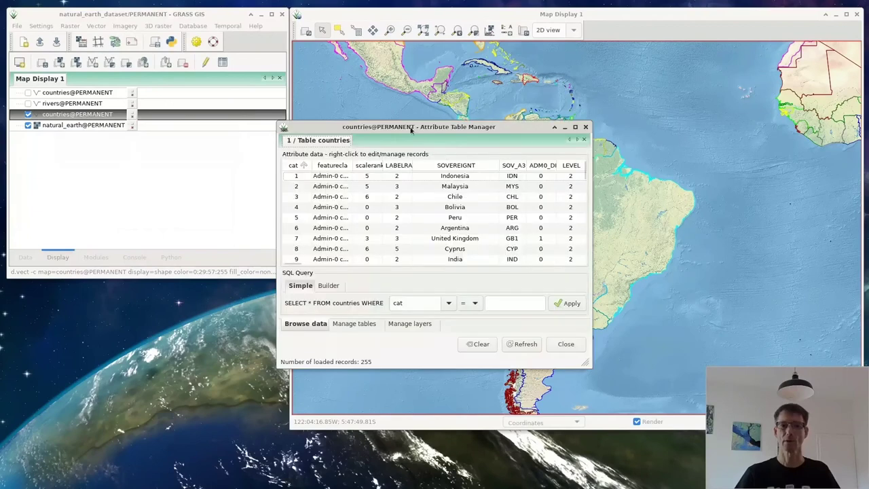
drag(411, 131, 345, 128)
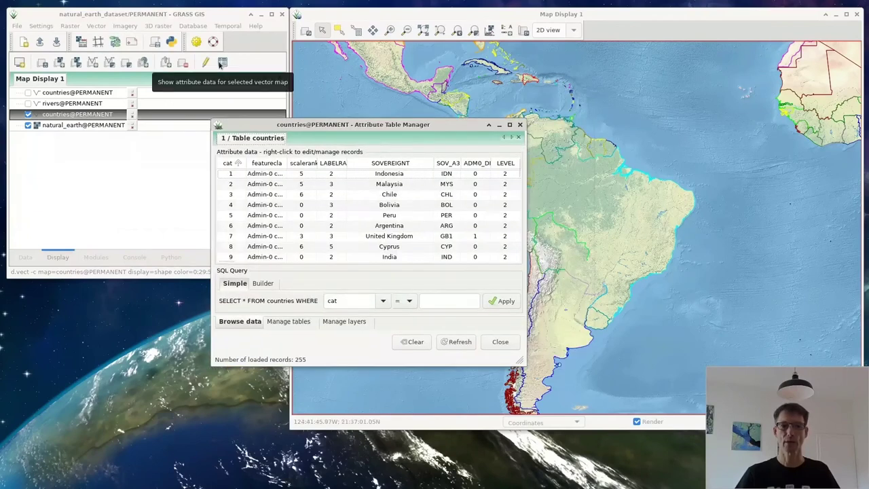
right_click(55, 115)
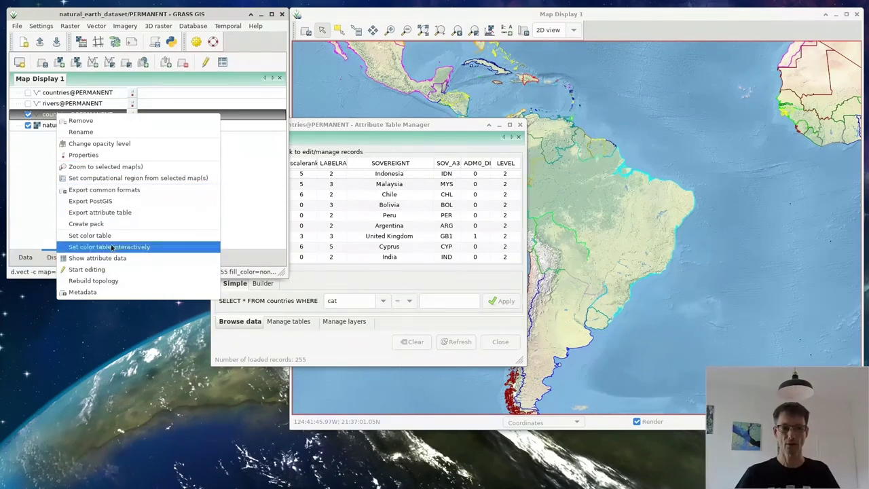
click(354, 284)
click(349, 277)
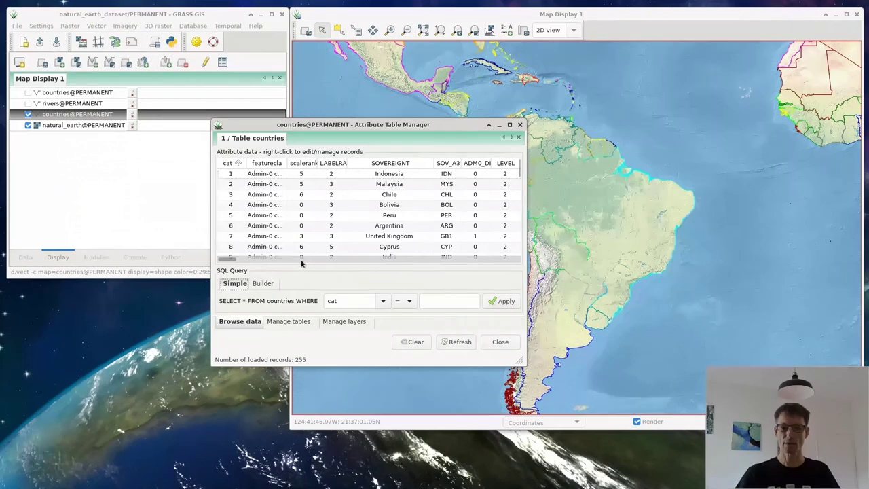
Build and apply an SQL Builder query on the countries table with the constraint ADMIN = 'BRAZIL'.
drag(233, 260, 263, 265)
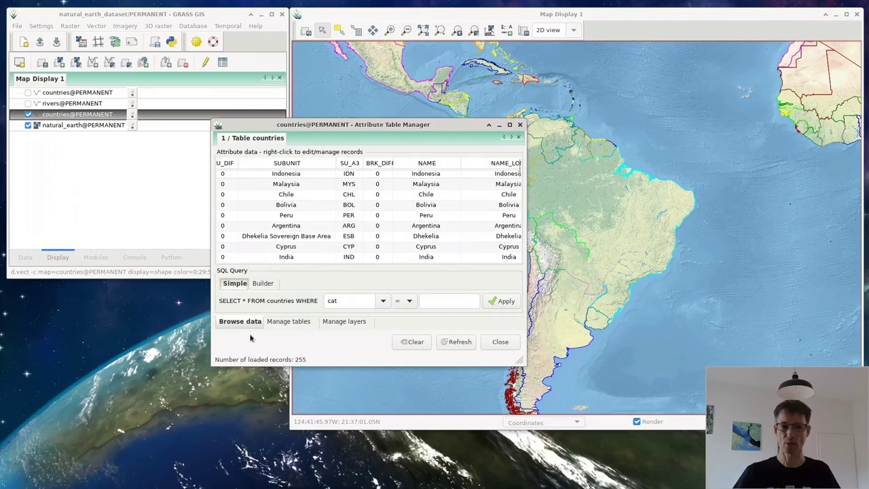
click(259, 285)
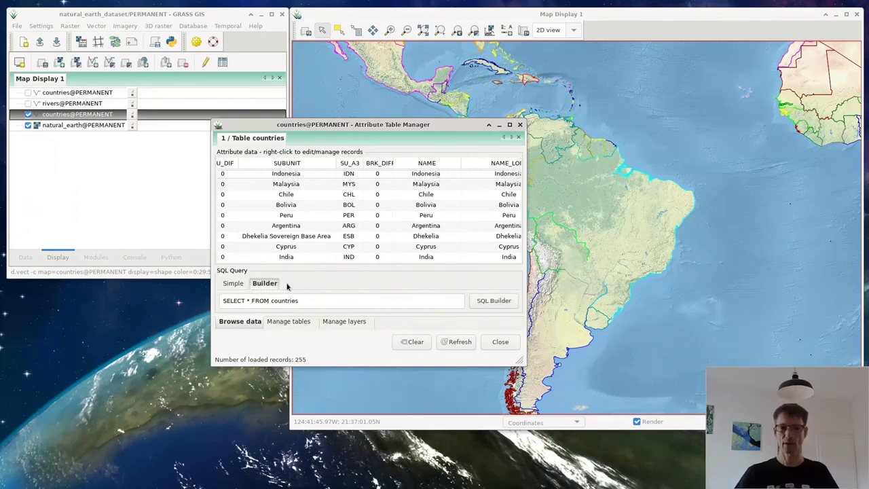
click(506, 303)
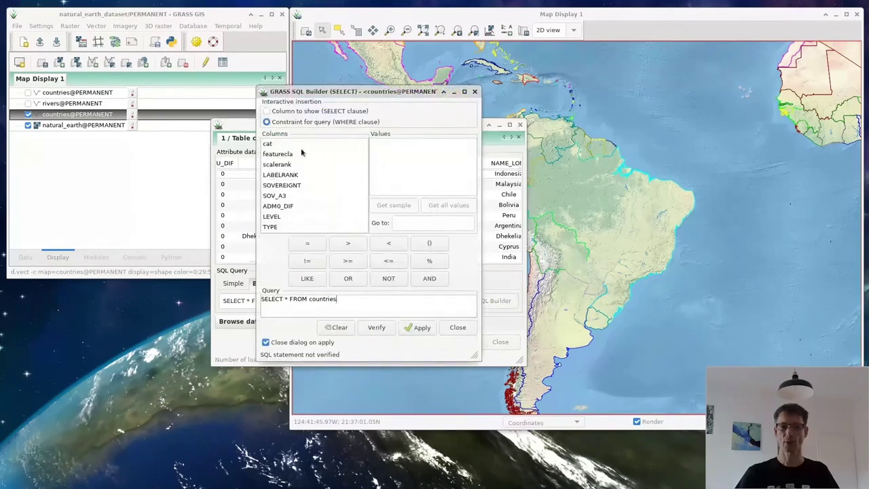
scroll(284, 214, down, 1)
double_click(275, 206)
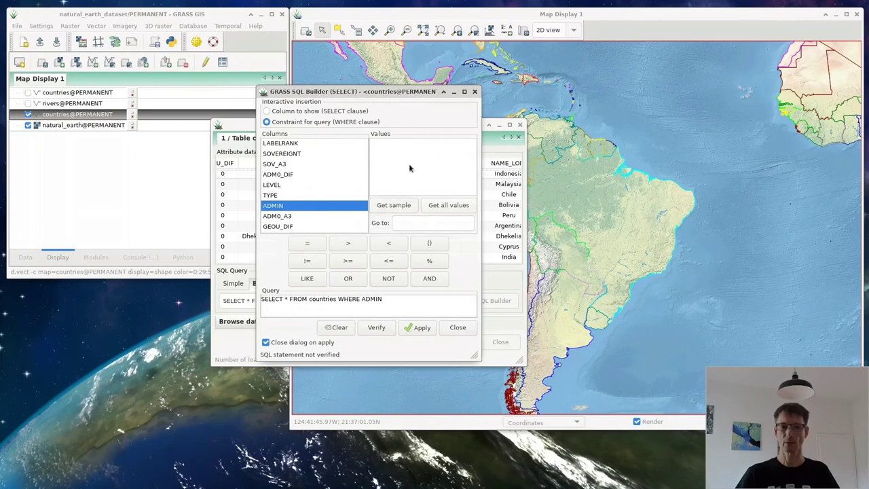
scroll(299, 210, down, 1)
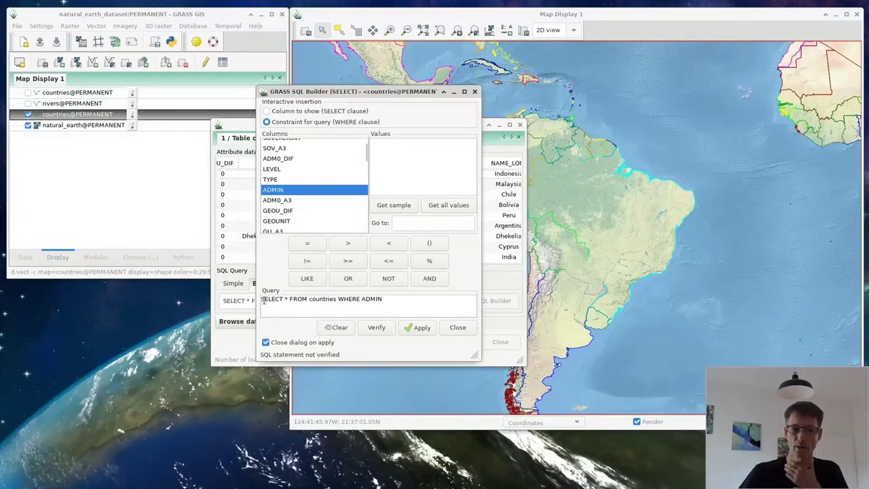
click(393, 303)
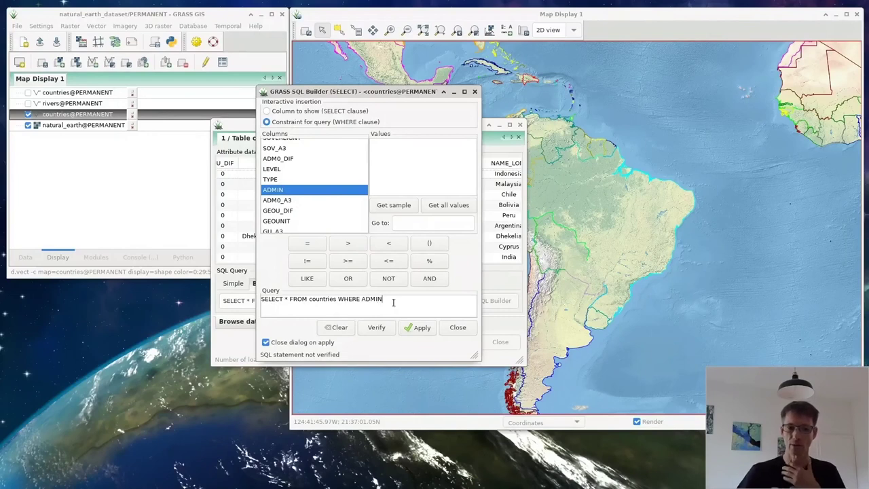
text(= 'BRAZIL')
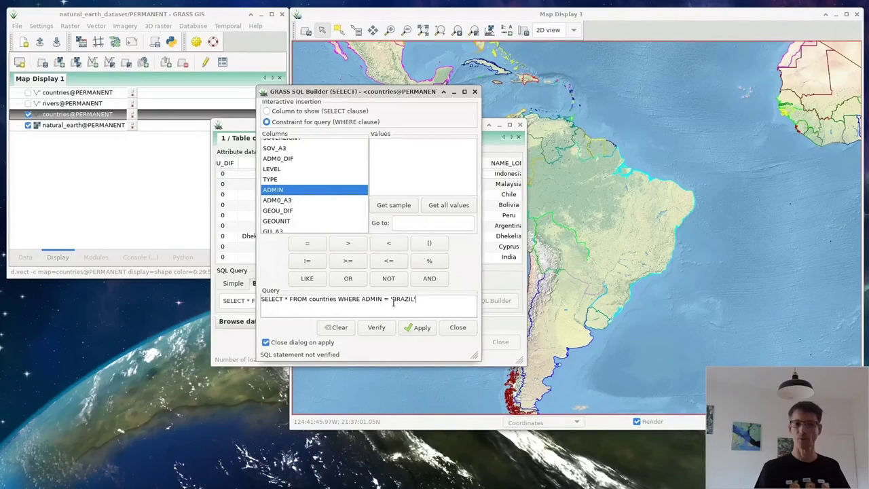
click(422, 328)
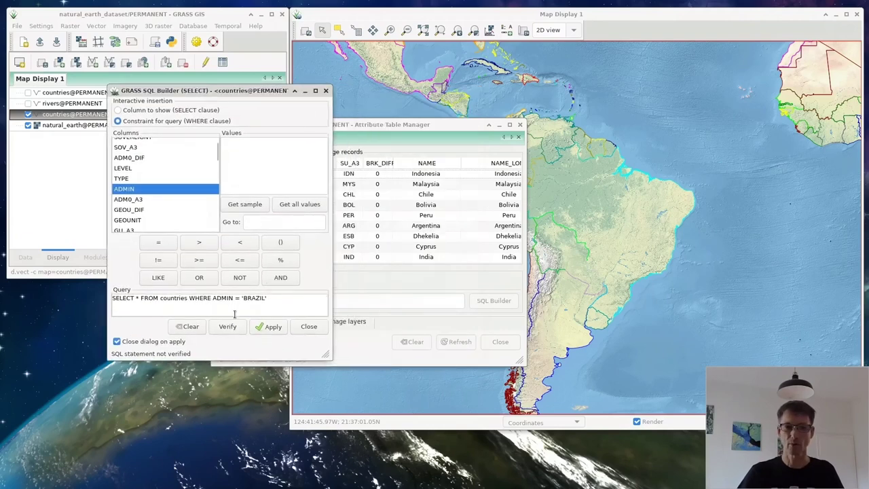
Correct the queried country value to 'Brazil', apply the query and close the attribute table.
double_click(251, 297)
text(Brazil)
click(264, 326)
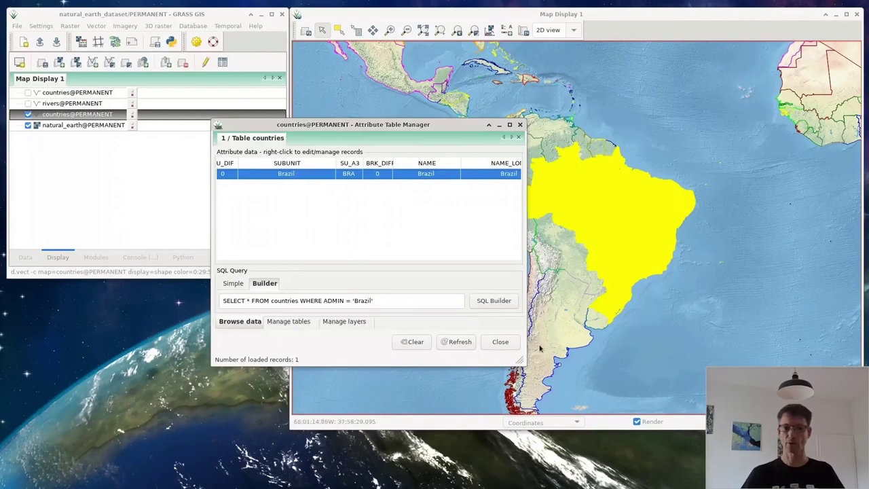
click(500, 341)
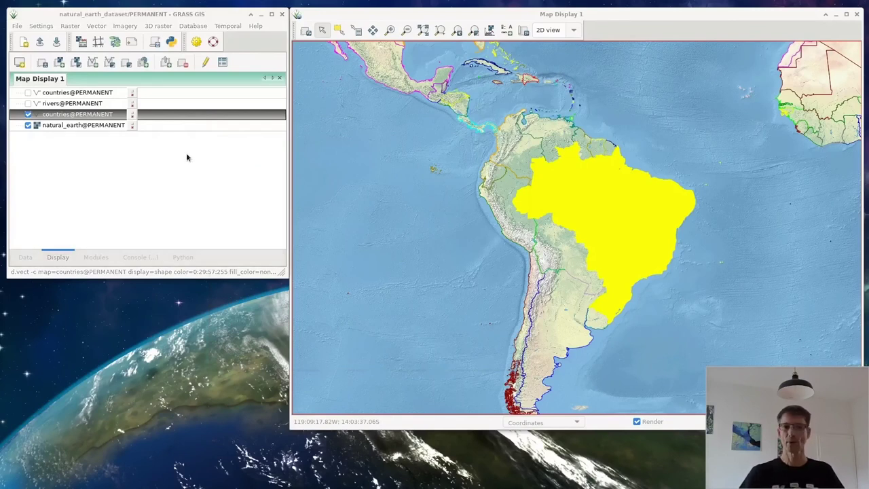
Review the error messages in the console and clear the output window.
click(130, 256)
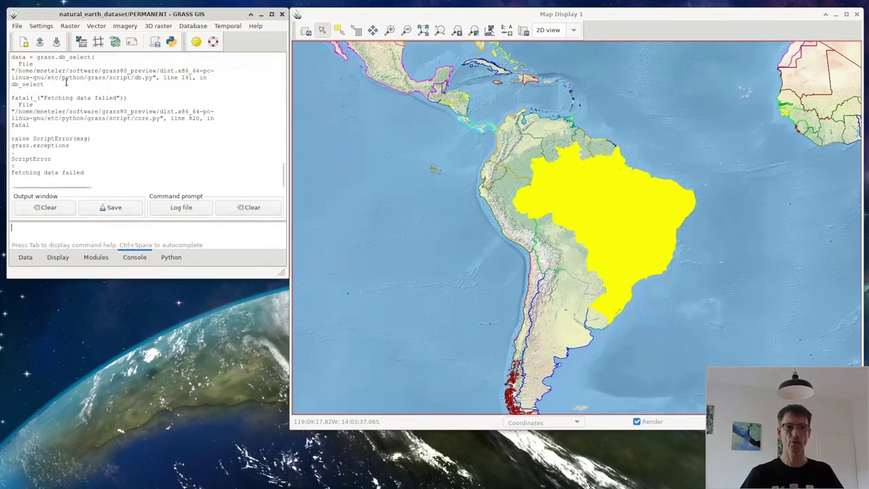
drag(66, 83, 62, 164)
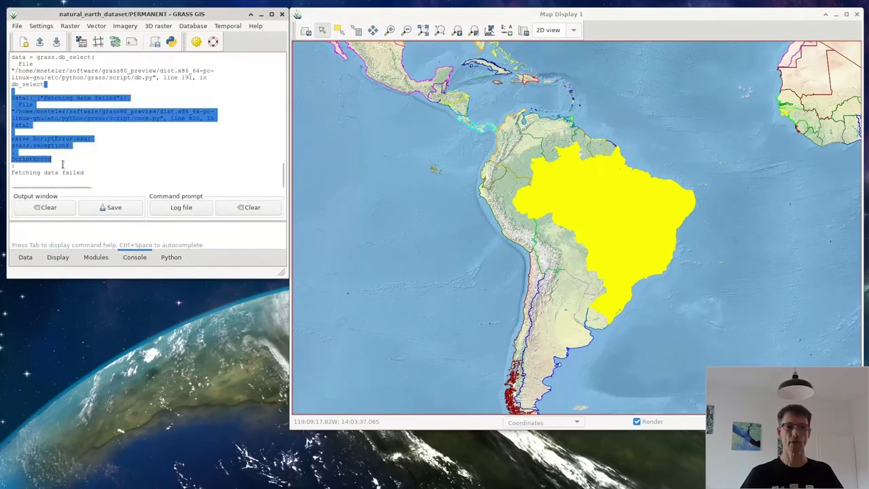
click(49, 208)
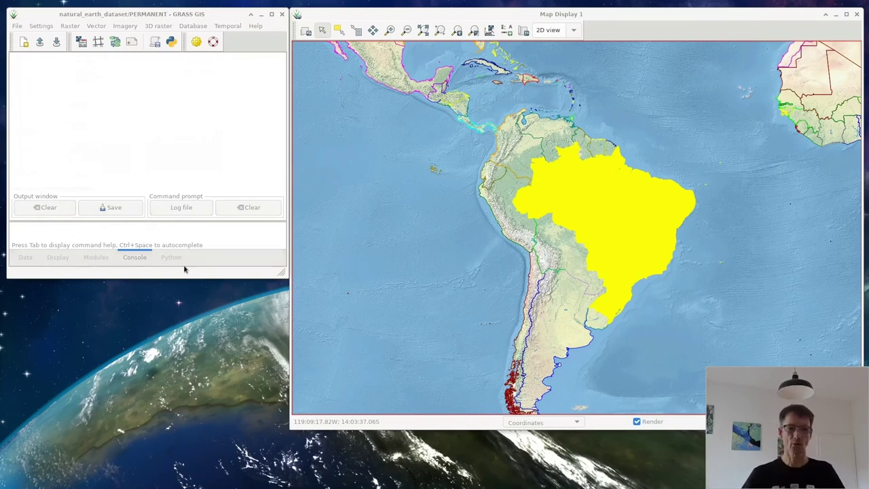
Enlarge the console's command prompt area and run g.gisenv set="MEMORYMB=6000".
click(202, 216)
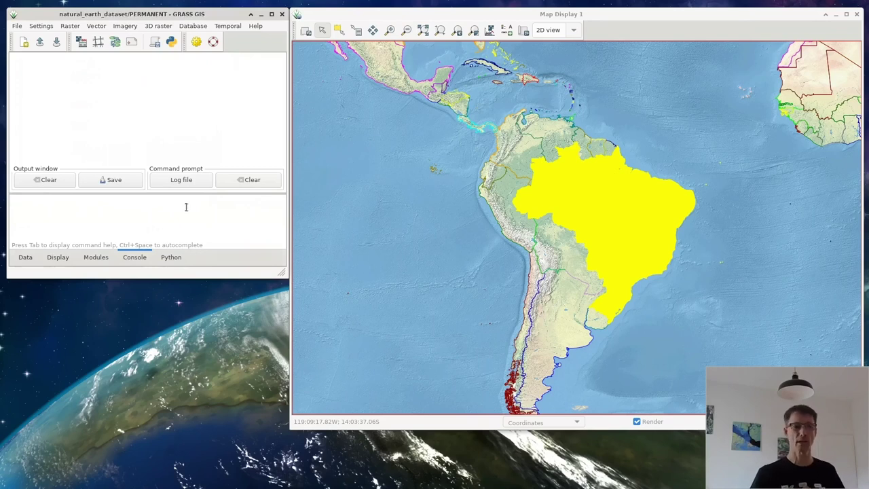
text(g.gisenv set="MEMORYMB=6000")
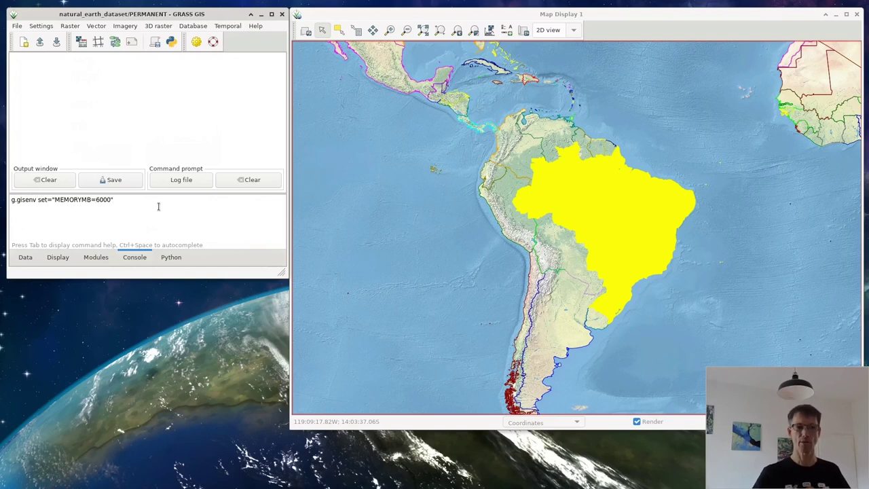
key(Return)
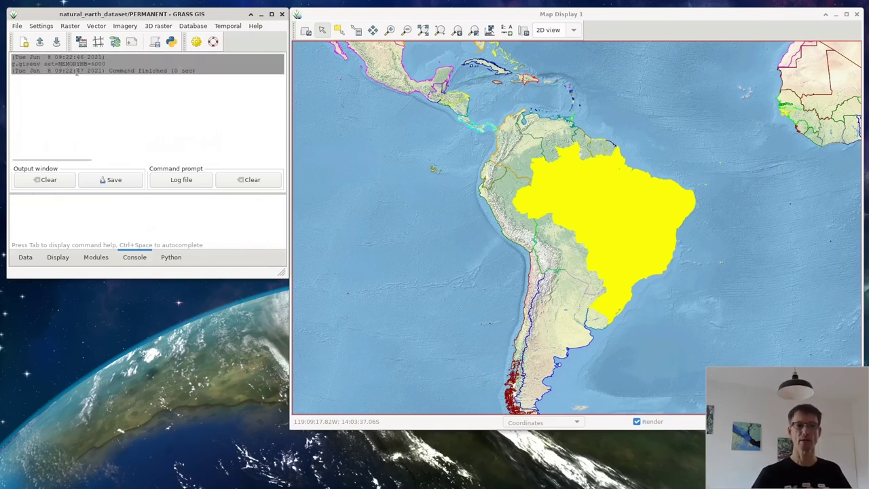
Recall the last g.gisenv command and highlight its MEMORYMB variable and the value 6000.
key(Up)
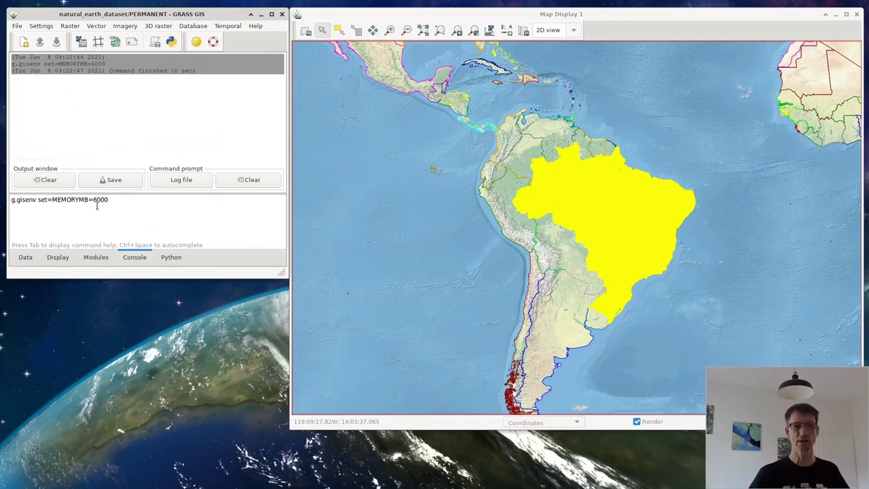
double_click(68, 200)
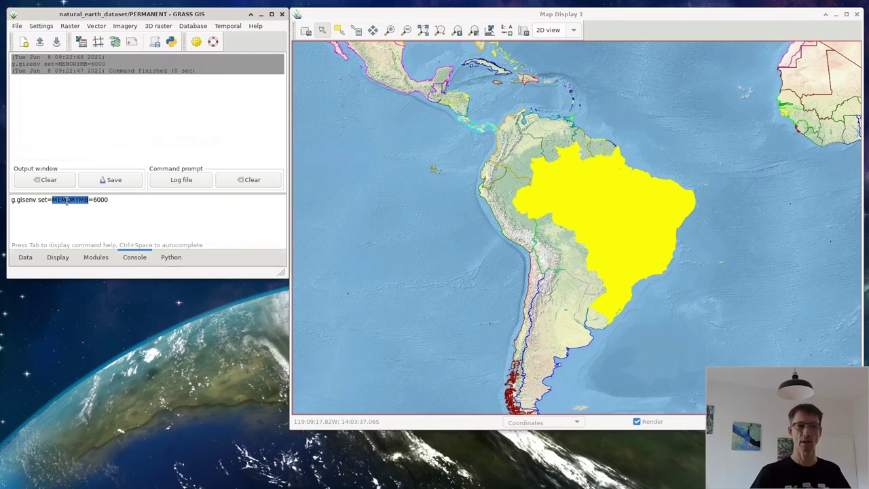
double_click(98, 200)
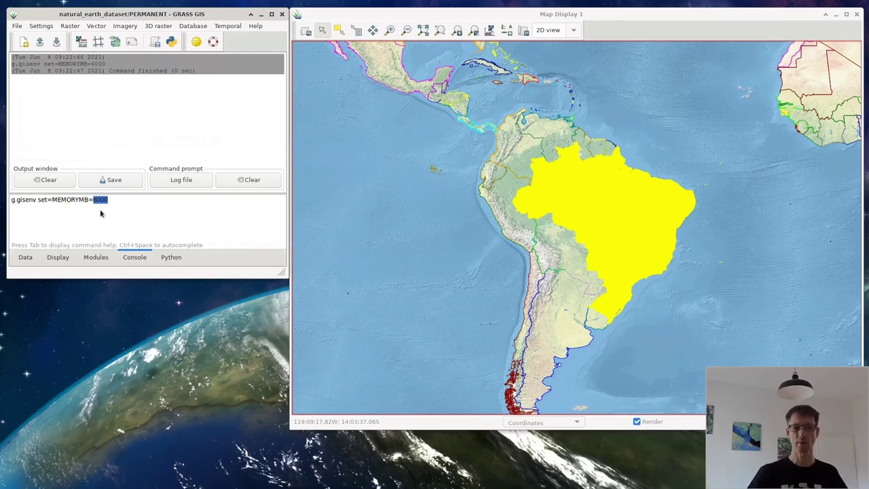
click(100, 210)
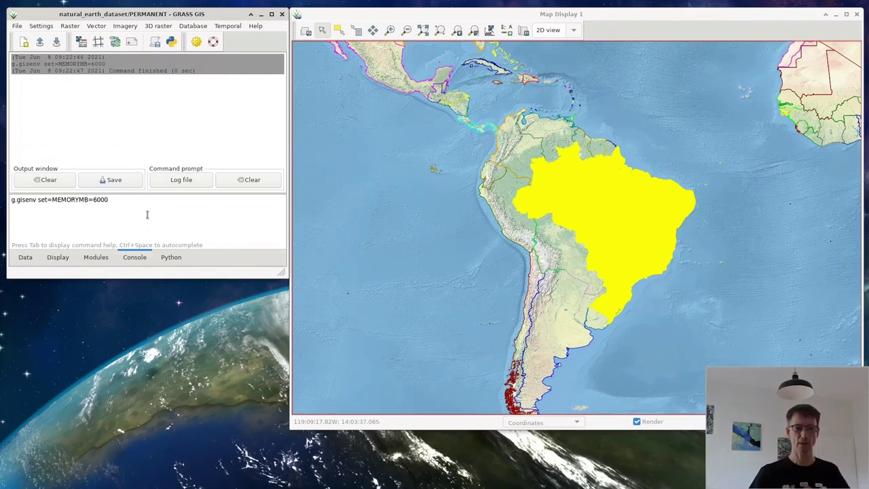
key(Return)
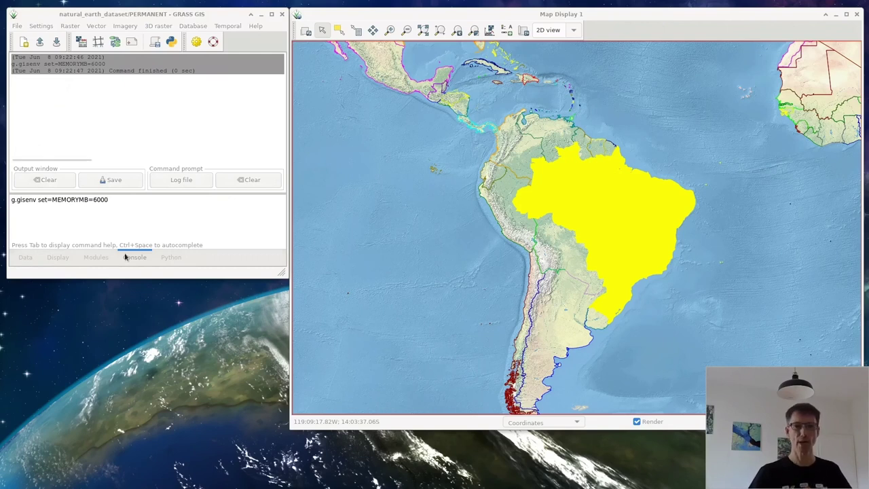
Close Map Display 1 without storing its settings to a workspace file.
click(64, 257)
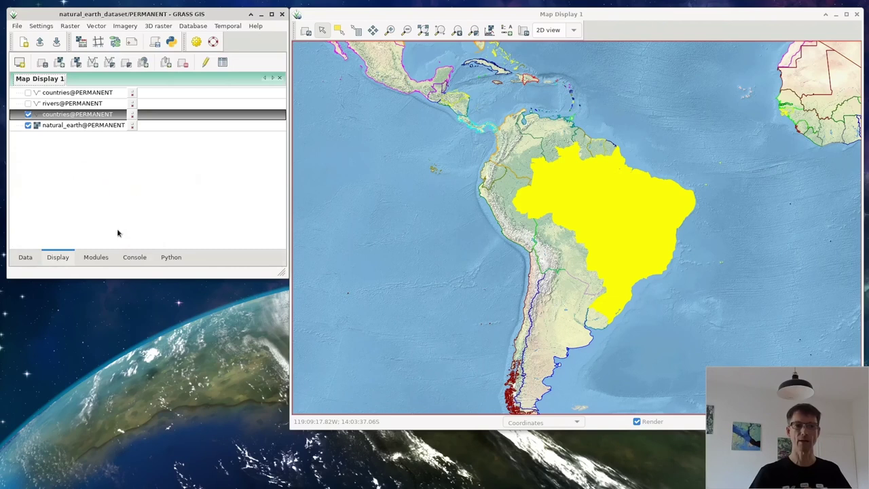
click(280, 78)
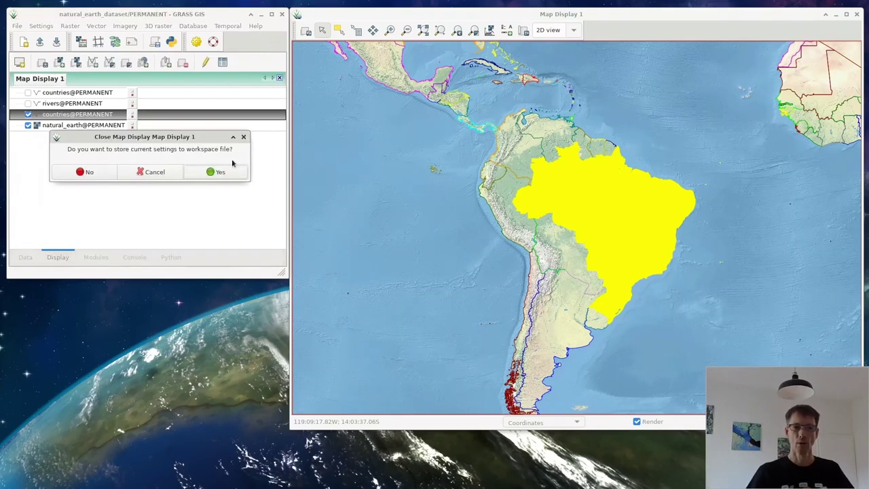
click(80, 173)
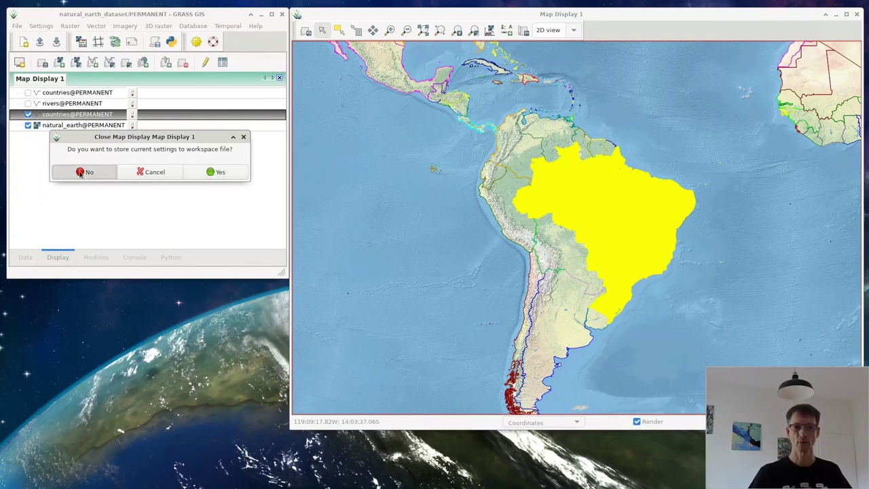
Collapse the natural_earth_dataset and nc_spm_08_grass7 locations in the data catalog.
click(27, 256)
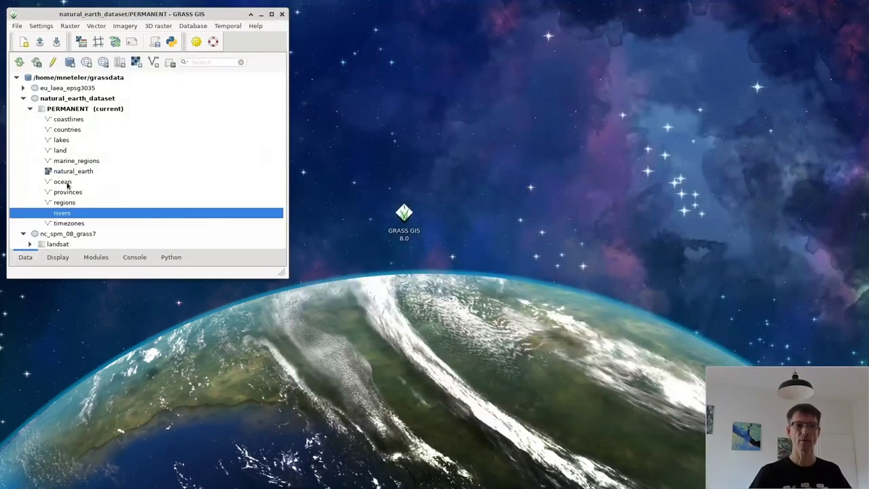
click(21, 100)
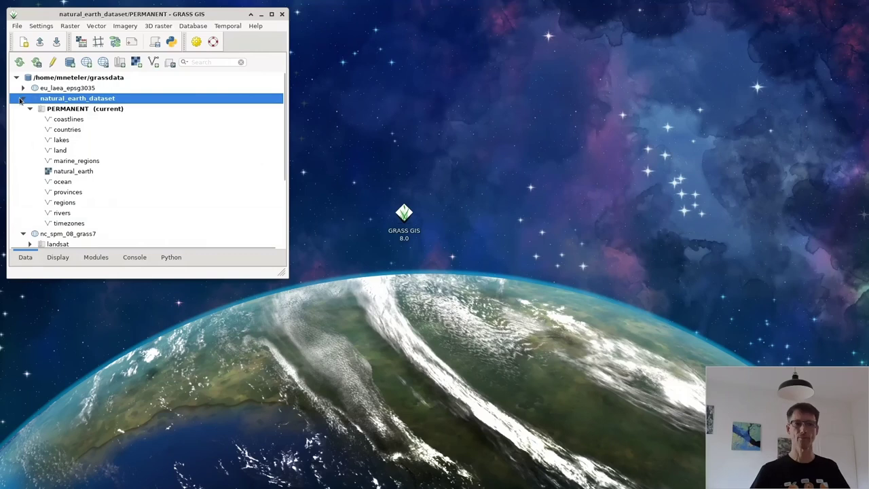
click(24, 99)
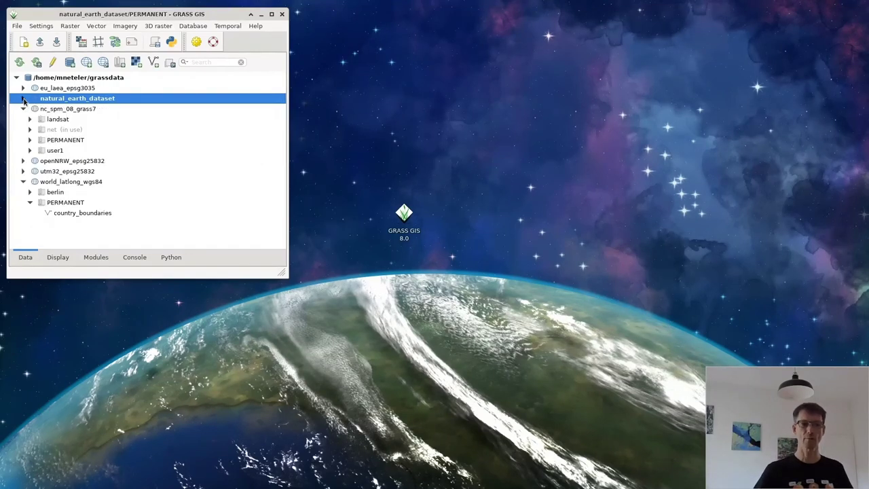
click(23, 109)
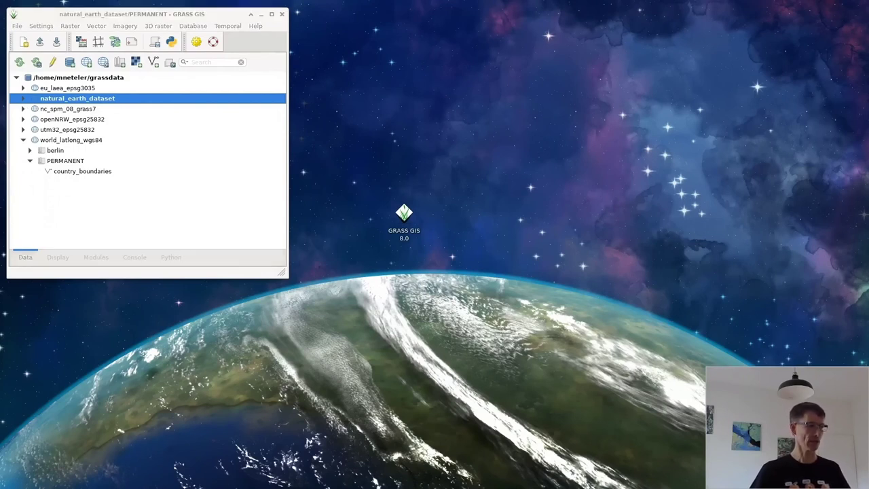
Start defining a new GRASS location named utm32 in the current database and proceed to its CRS method.
click(87, 64)
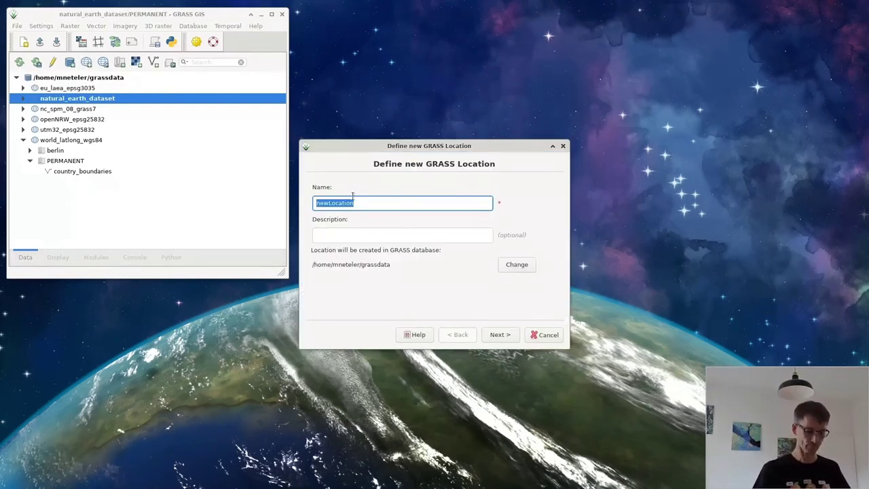
text(UTM)
key(BackSpace)
key(BackSpace)
key(BackSpace)
text(u)
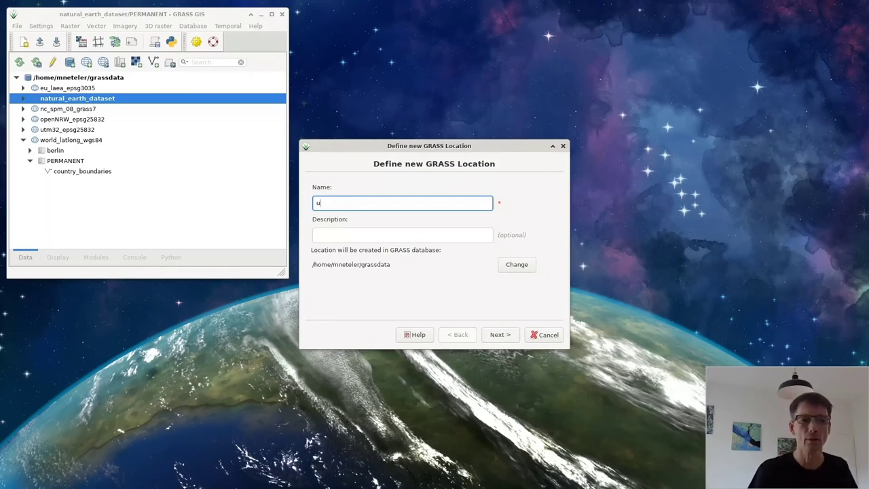
text(tm32)
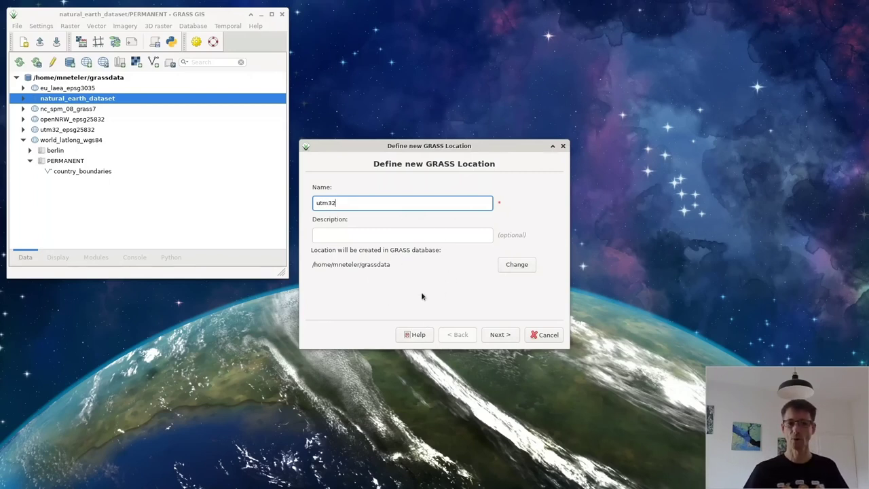
click(496, 335)
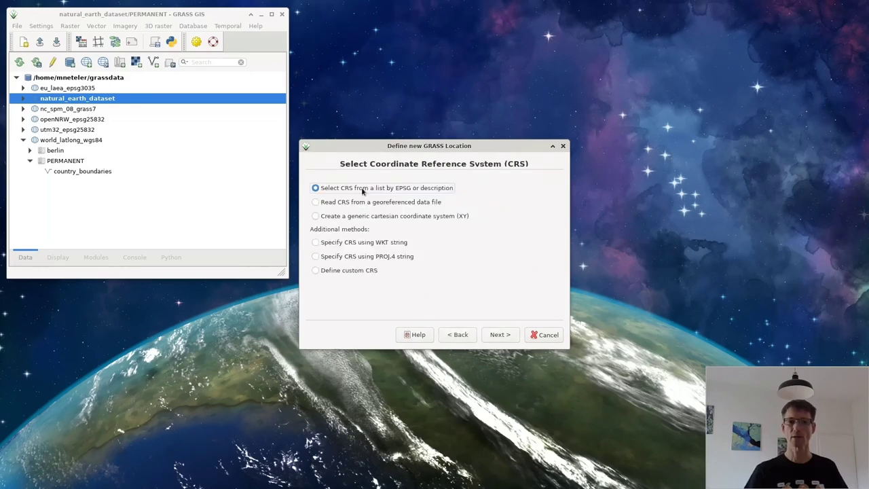
Choose to select the new location's CRS from a list by EPSG or description and proceed to the list.
click(419, 203)
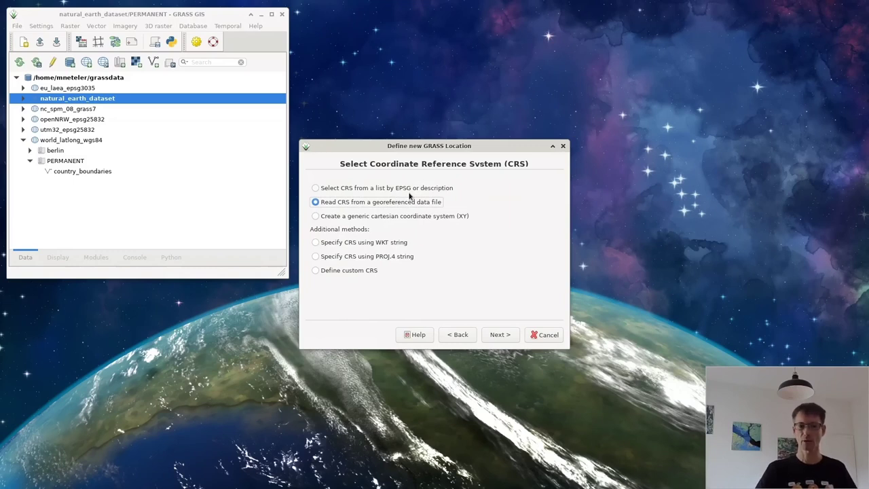
click(322, 189)
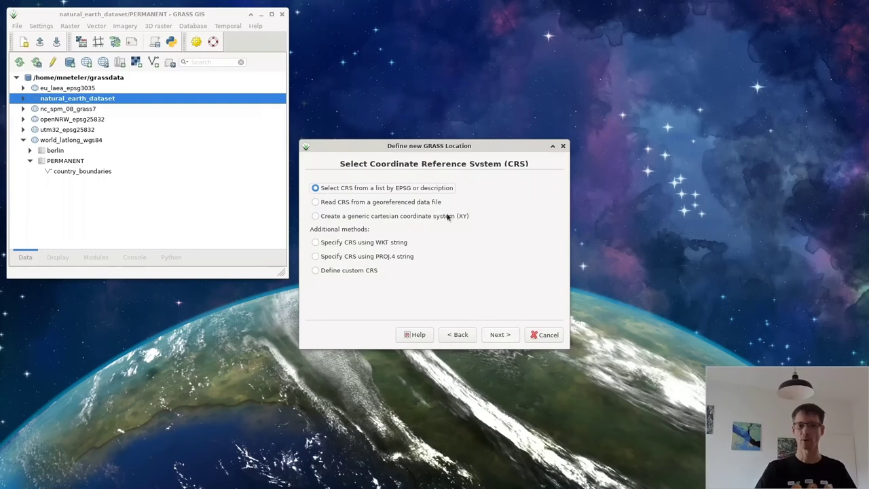
click(499, 336)
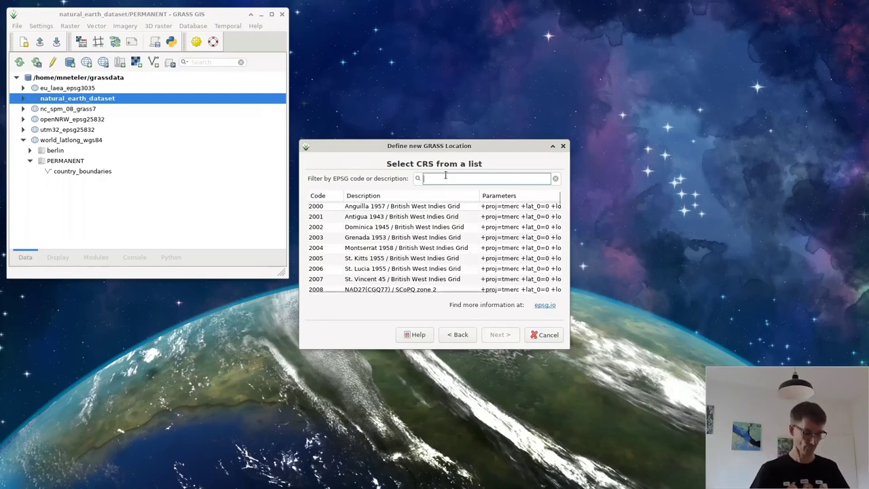
Filter the CRS list by EPSG code 25832 and select ETRS89 / UTM zone 32N.
text(25)
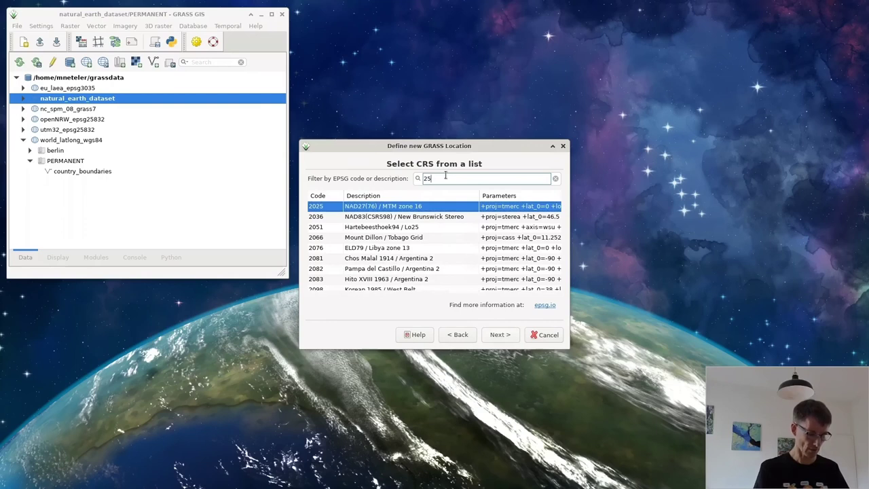
text(8)
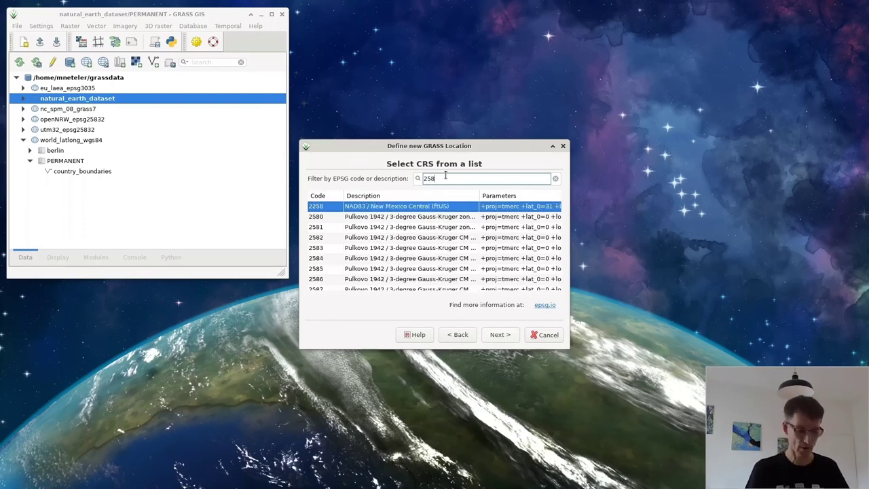
text(32)
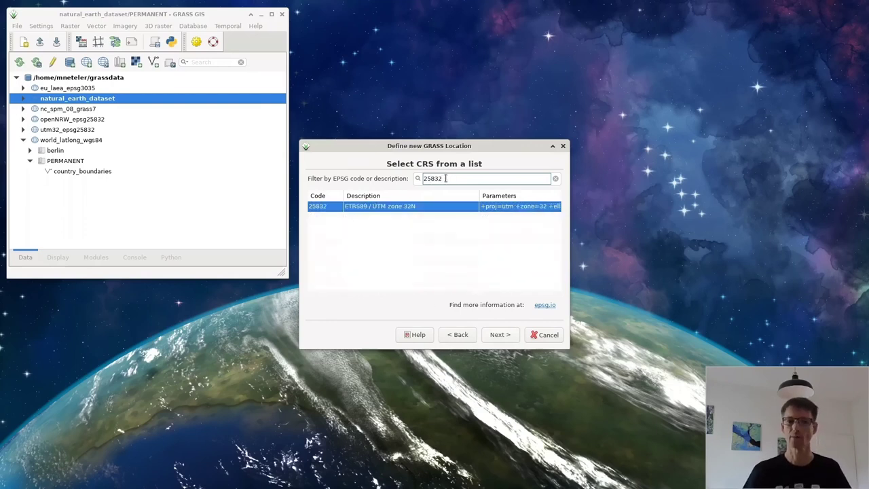
click(334, 210)
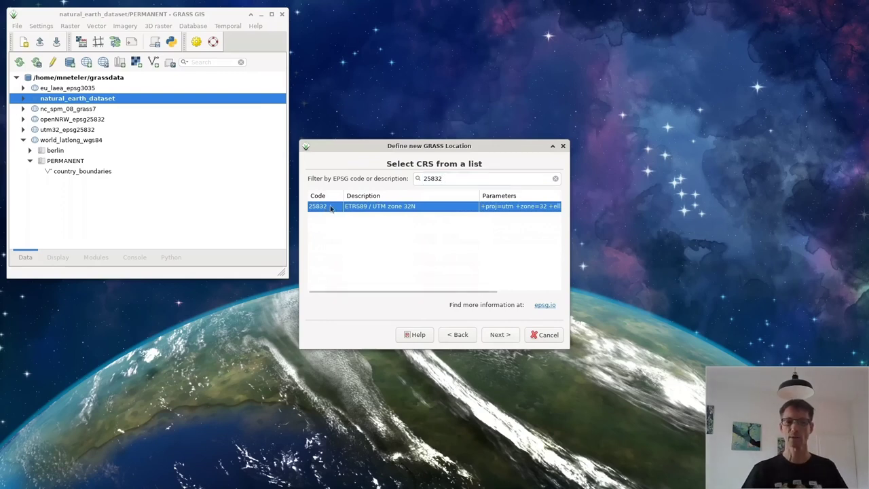
Search the CRS list by the description utm and browse through the matching entries.
double_click(451, 178)
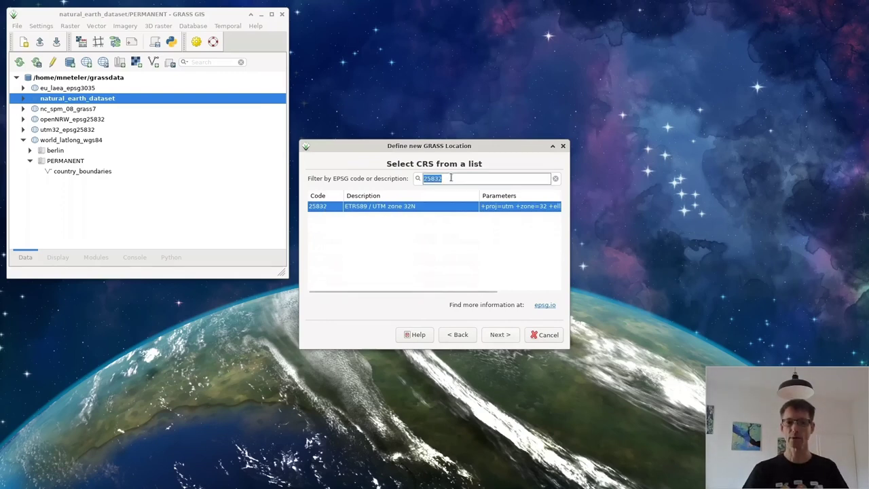
text(utm)
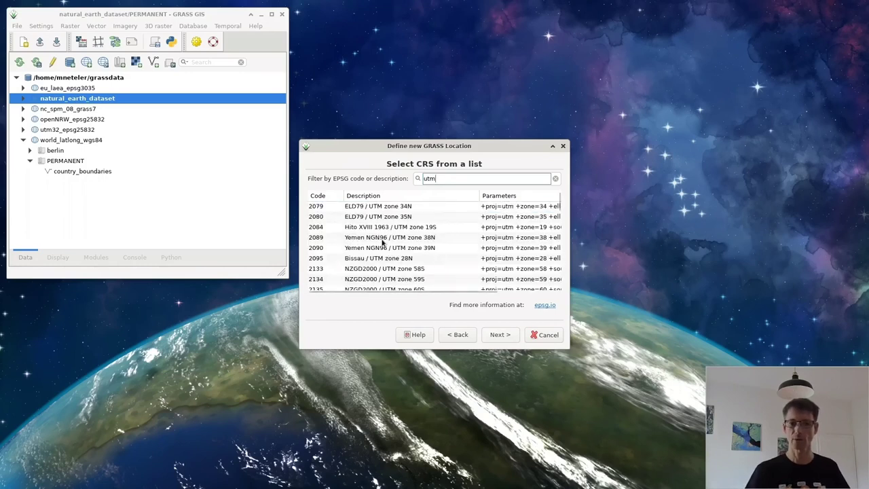
drag(561, 209, 563, 265)
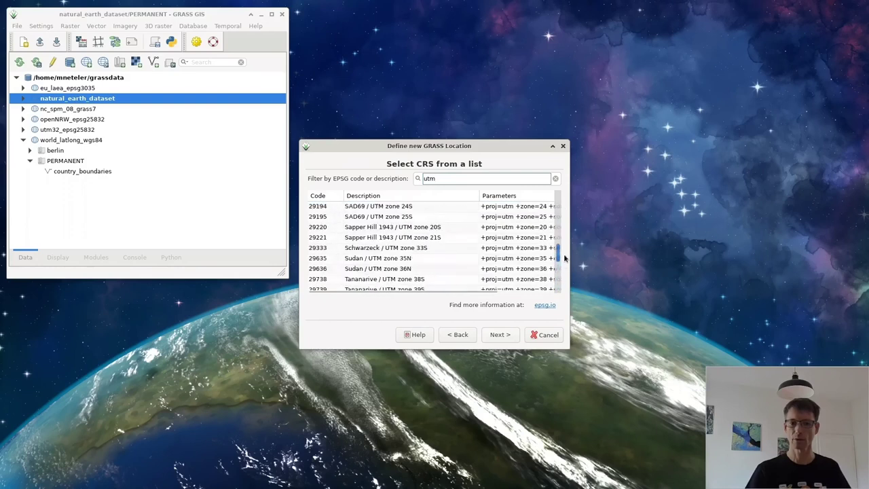
Filter the CRS list by 25832 again and proceed with ETRS89 / UTM zone 32N.
double_click(462, 179)
text(25832)
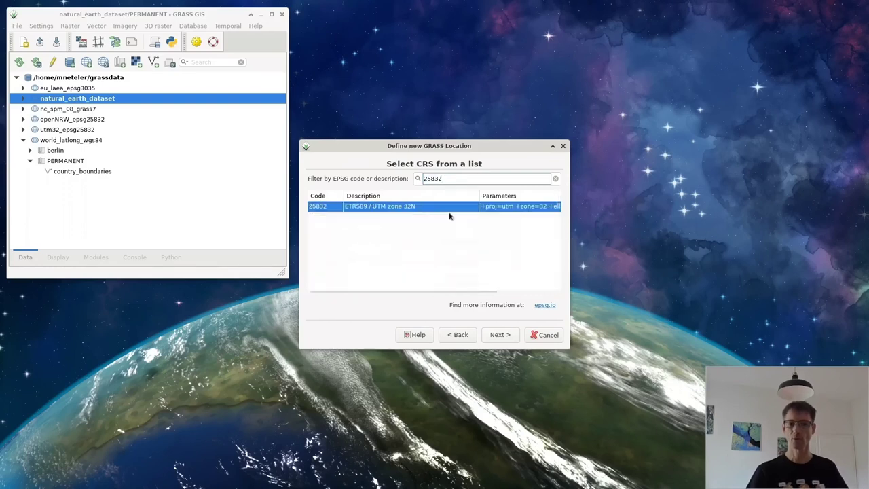
click(506, 335)
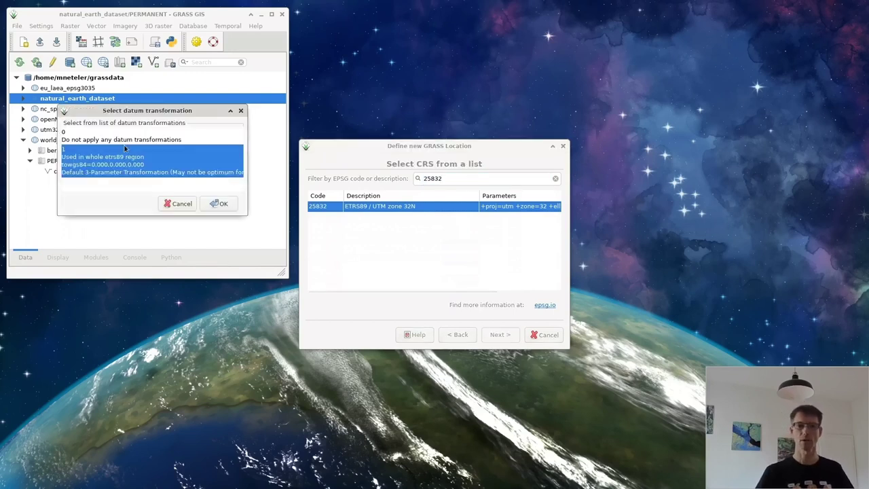
Accept datum transformation 1, used in the whole etrs89 region, and cancel the new location's definition at the summary.
drag(168, 110, 386, 27)
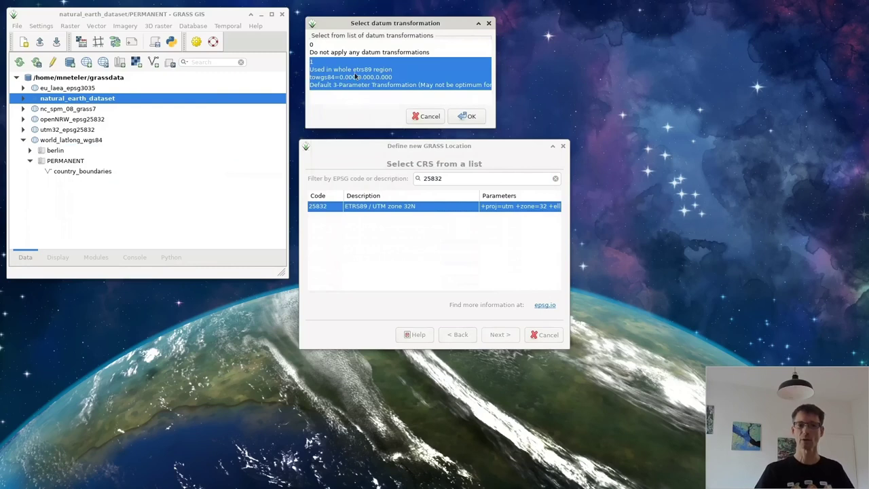
click(470, 116)
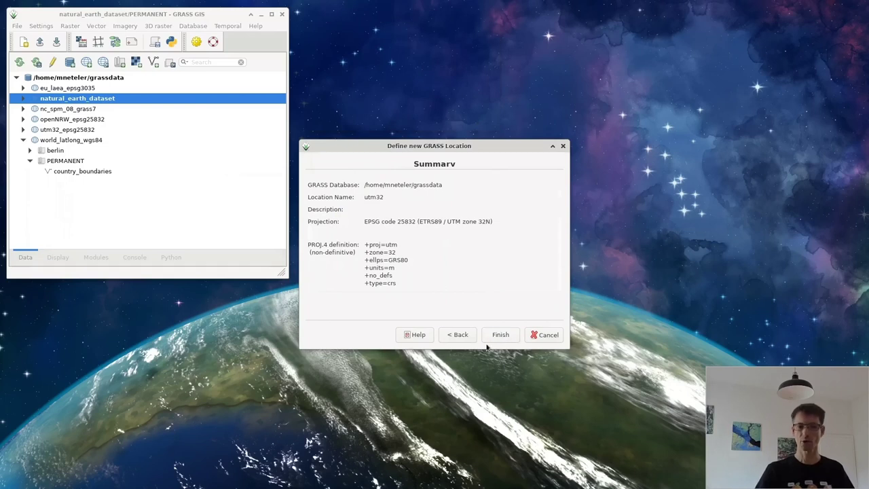
click(543, 336)
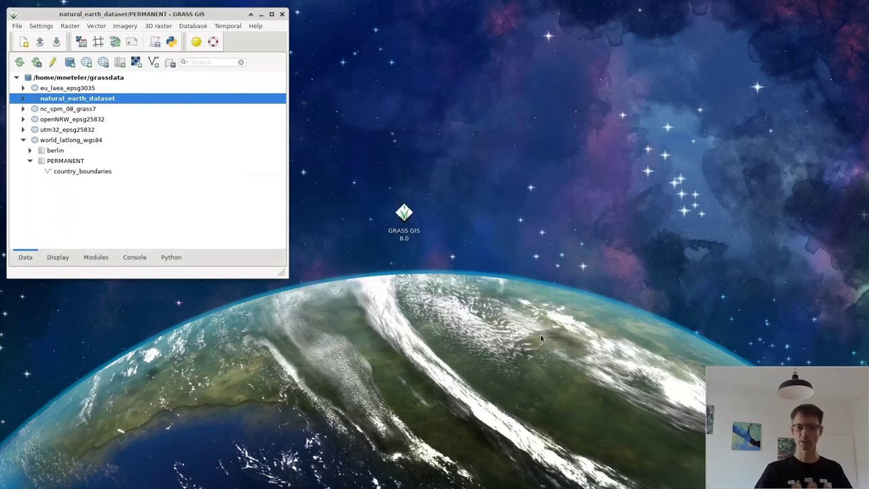
Examine the mapsets in the openNRW_epsg25832 location and collapse it again.
click(23, 120)
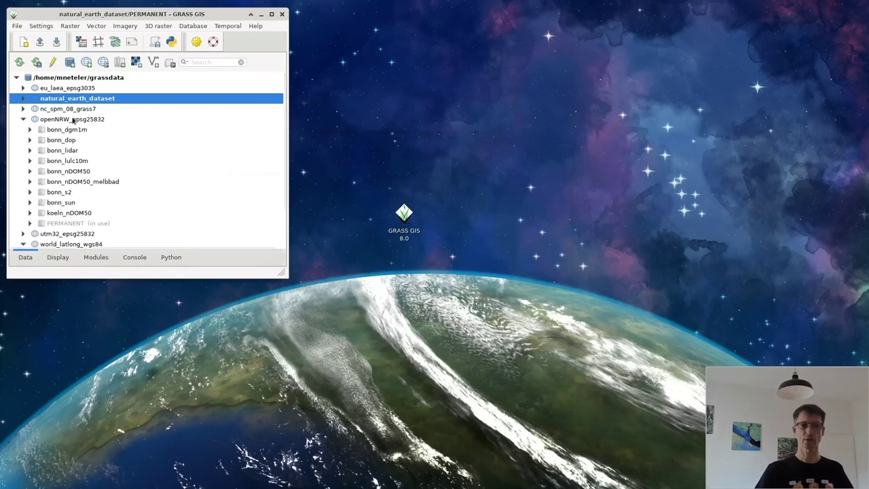
click(76, 119)
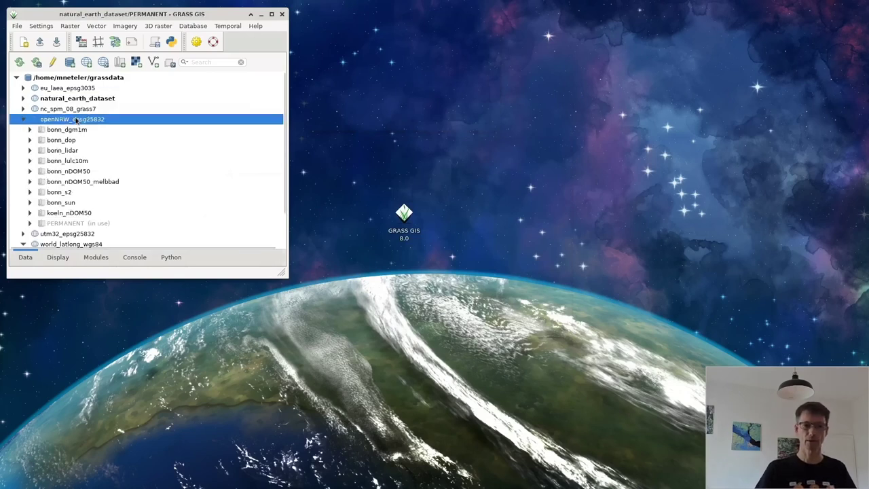
click(23, 118)
Switch to the PERMANENT mapset of the utm32_epsg25832 location and collapse world_latlong_wgs84 in the data catalog.
click(24, 129)
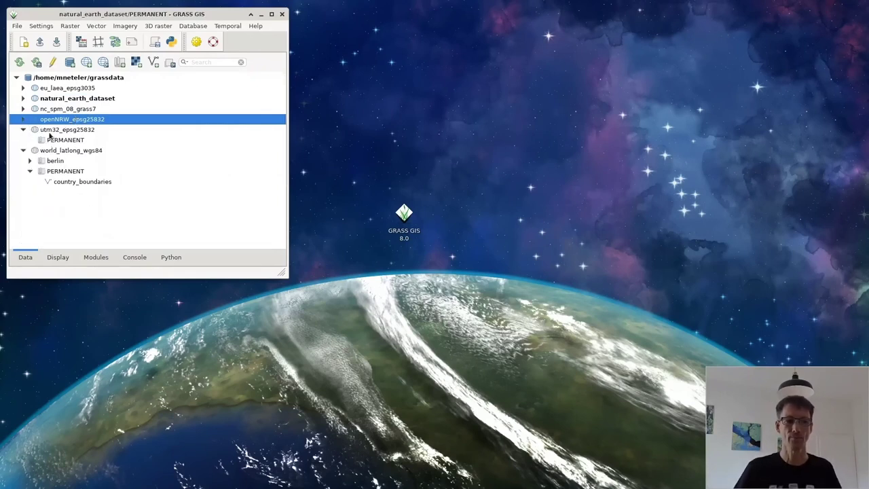
click(51, 129)
click(57, 140)
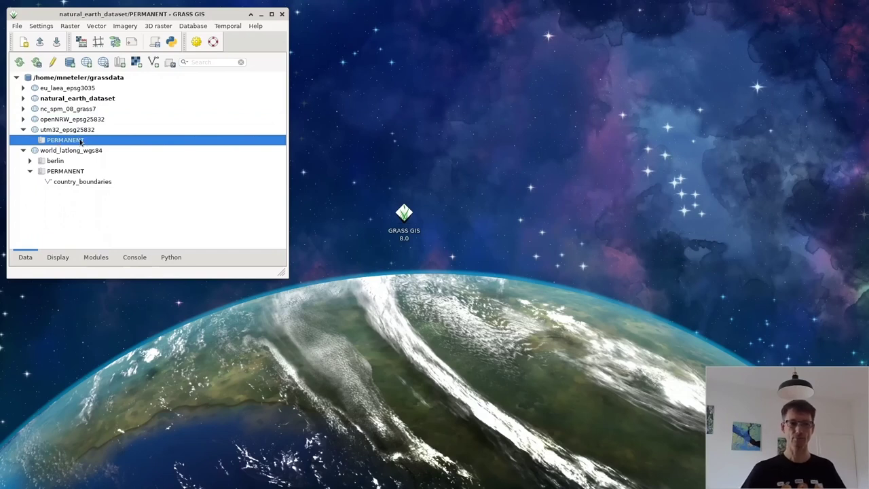
right_click(80, 142)
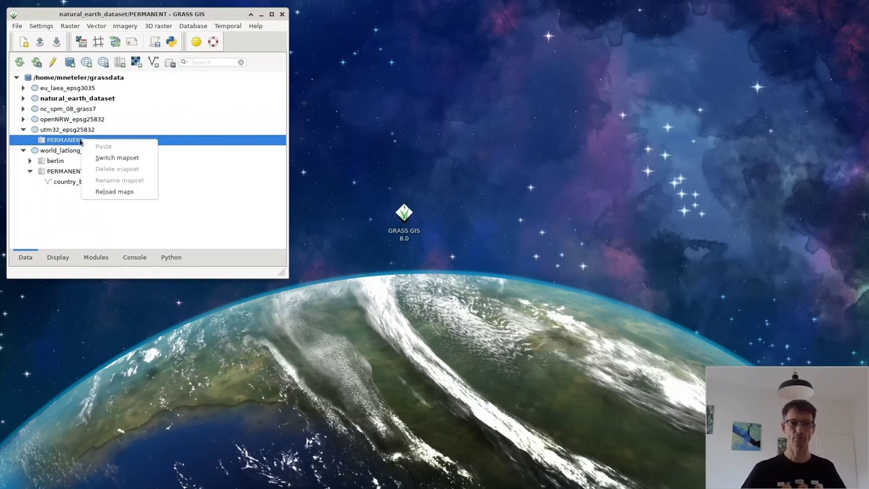
click(116, 158)
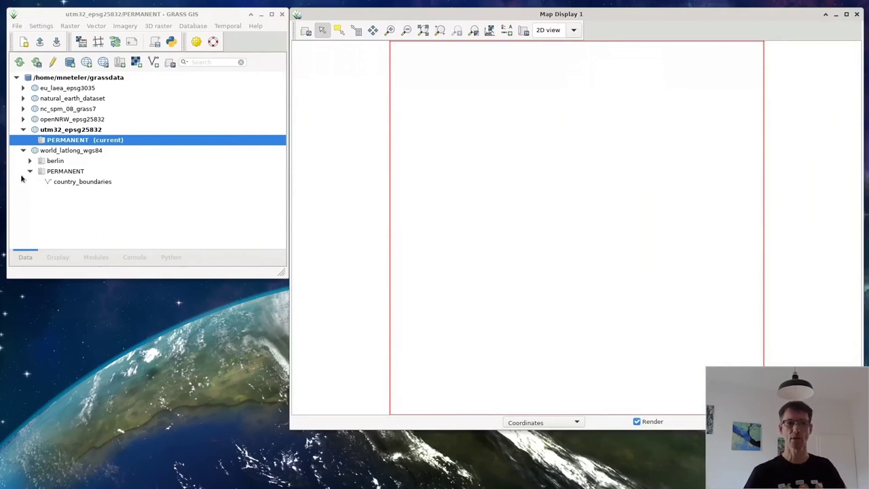
click(22, 150)
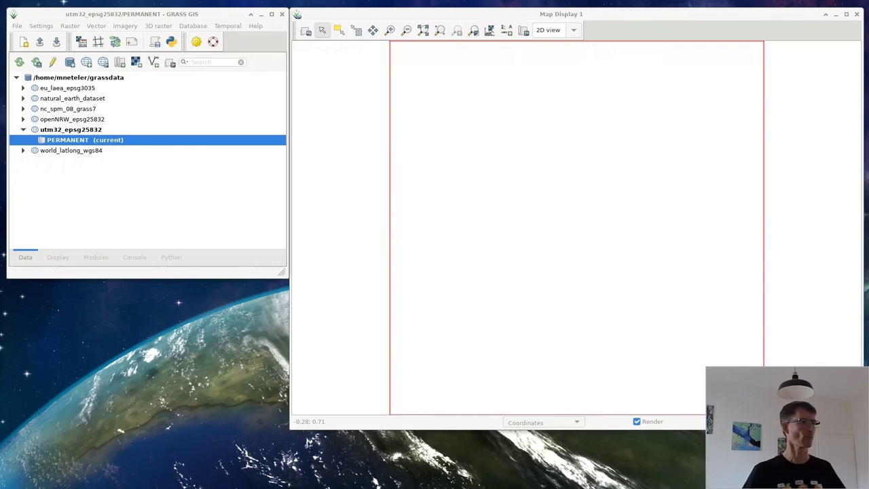
Switch to Firefox, examine the URL of the Copernicus DSM 30m Germany GeoTIFF, close its tab and return to GRASS GIS.
key(alt+Tab)
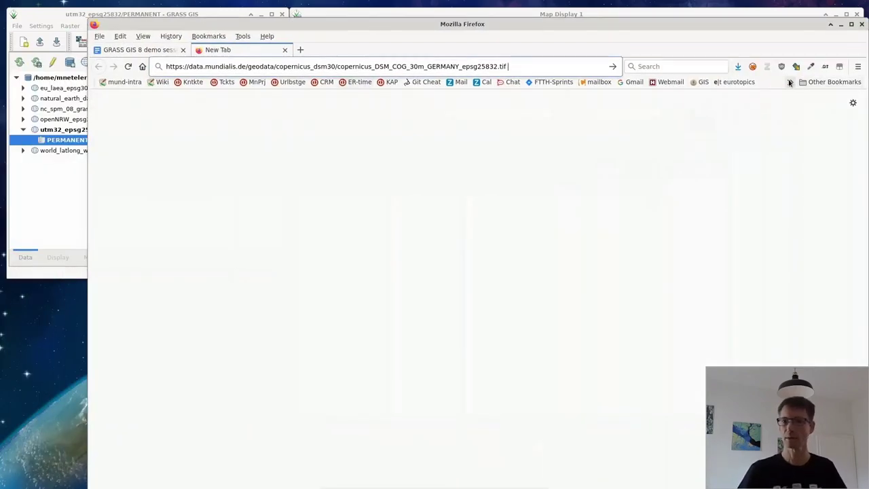
drag(196, 66, 238, 65)
click(274, 66)
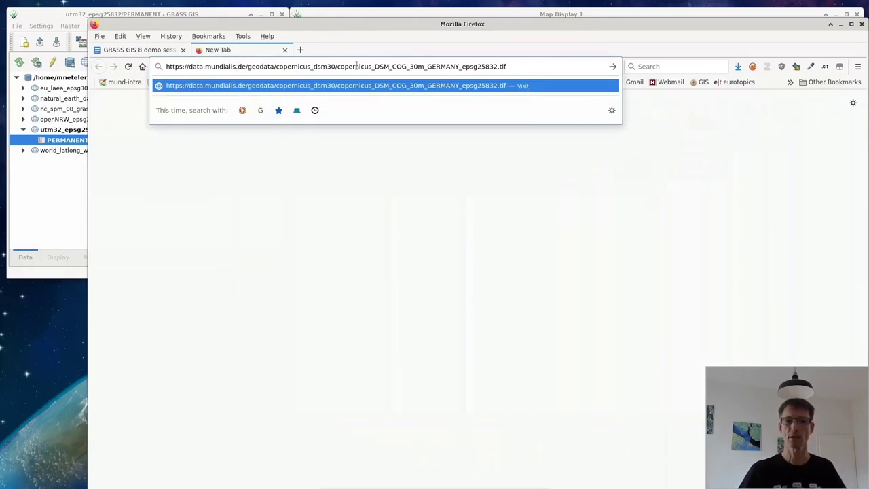
drag(337, 66, 545, 66)
click(462, 66)
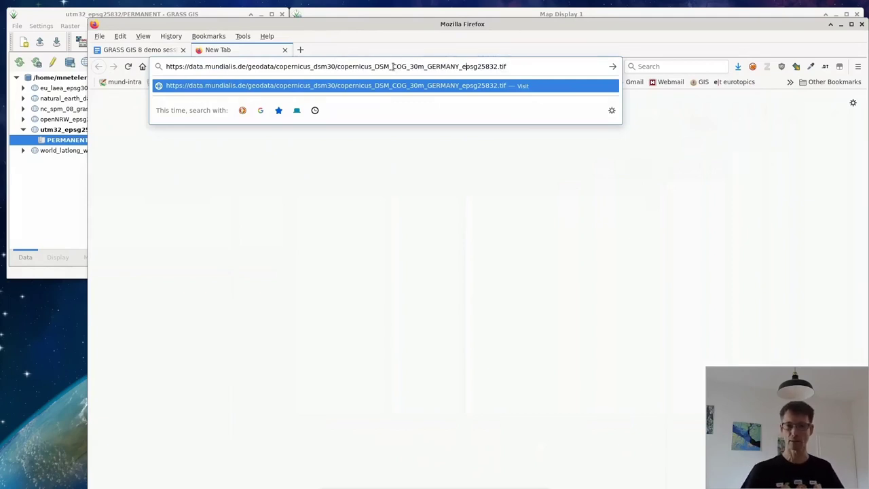
click(284, 50)
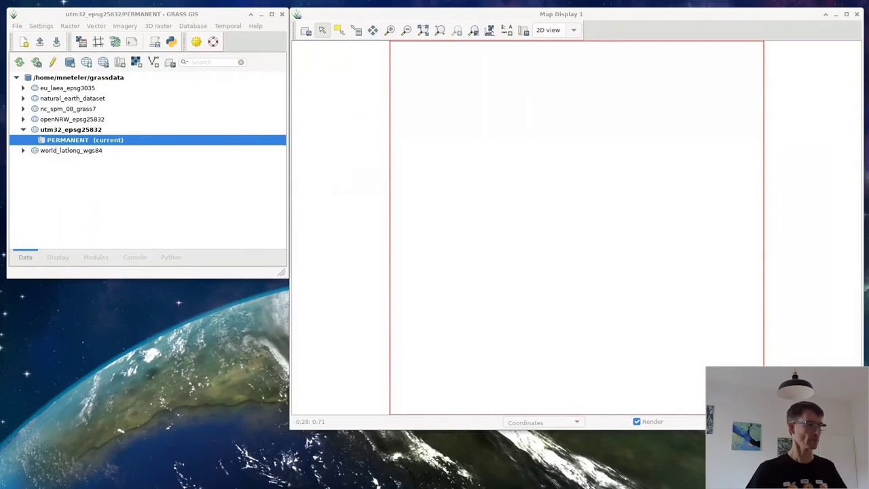
click(253, 193)
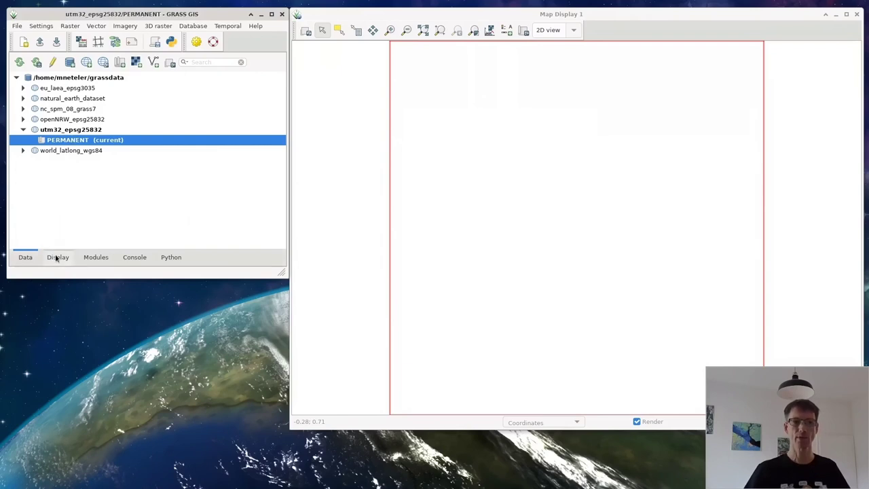
Open the simplified vector import with reprojection (v.import).
click(102, 27)
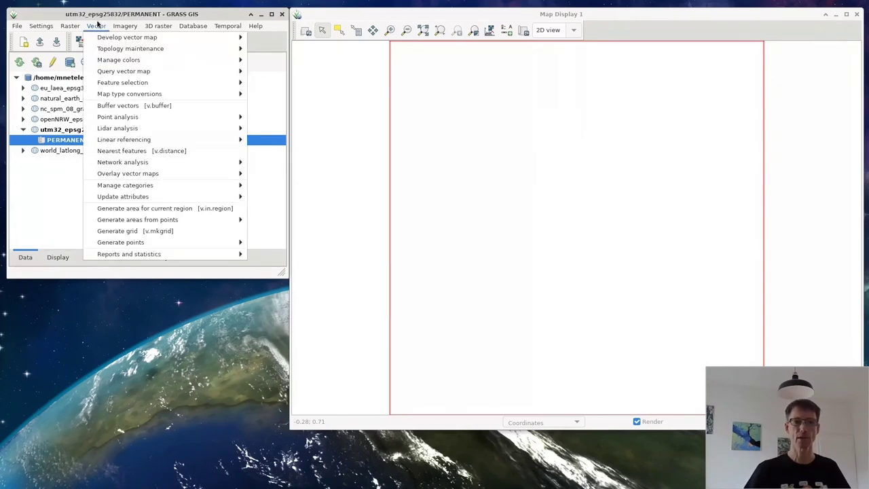
click(30, 203)
click(21, 28)
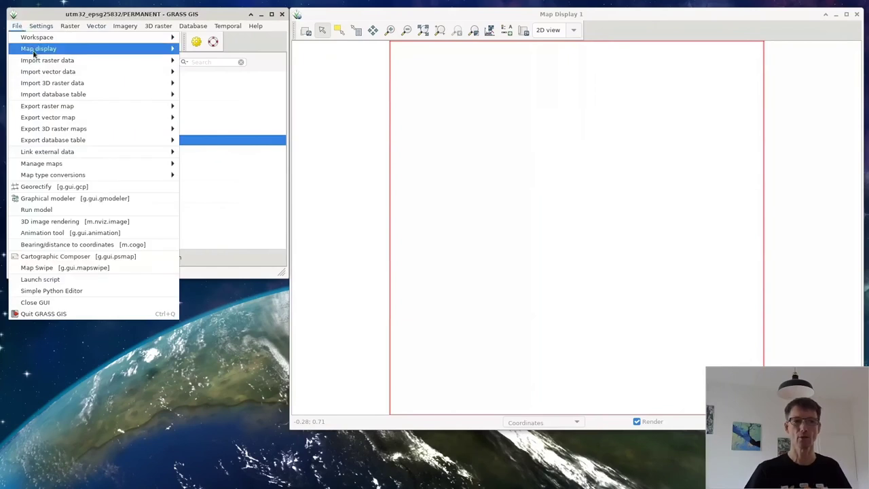
mouse_move(102, 71)
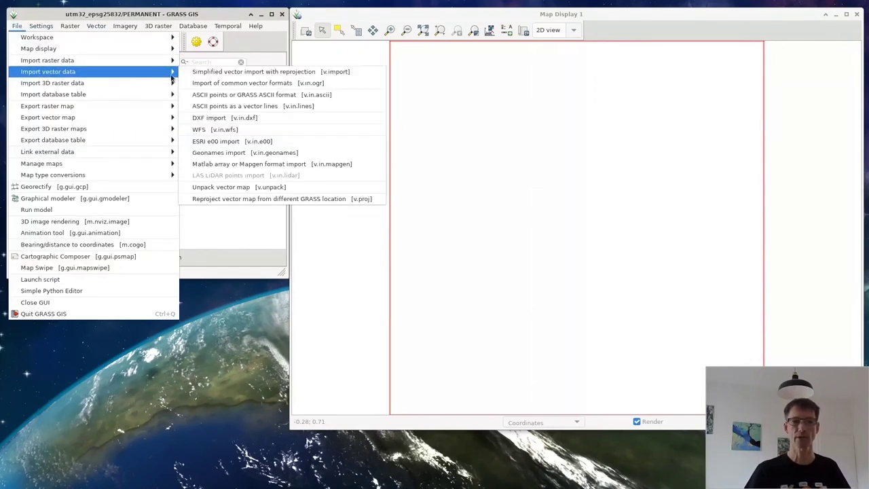
click(270, 76)
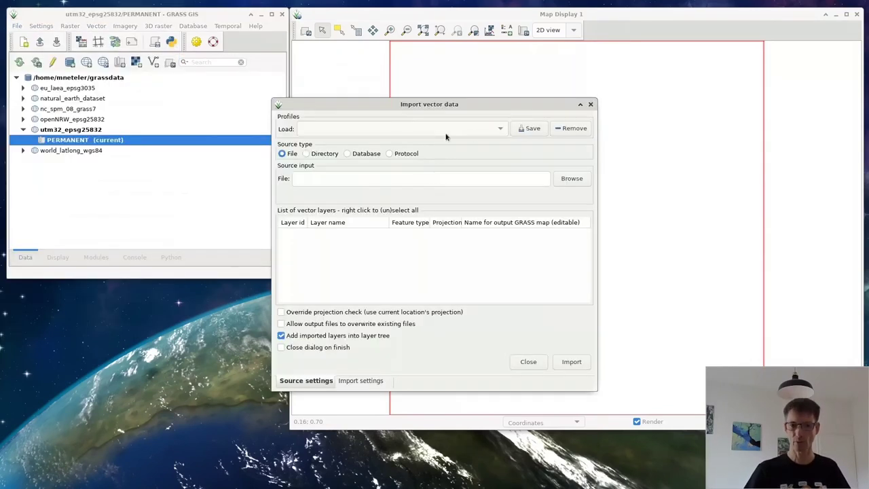
Choose bonn_city_OSM.geojson from the data folder in the home directory as the import source file.
click(574, 180)
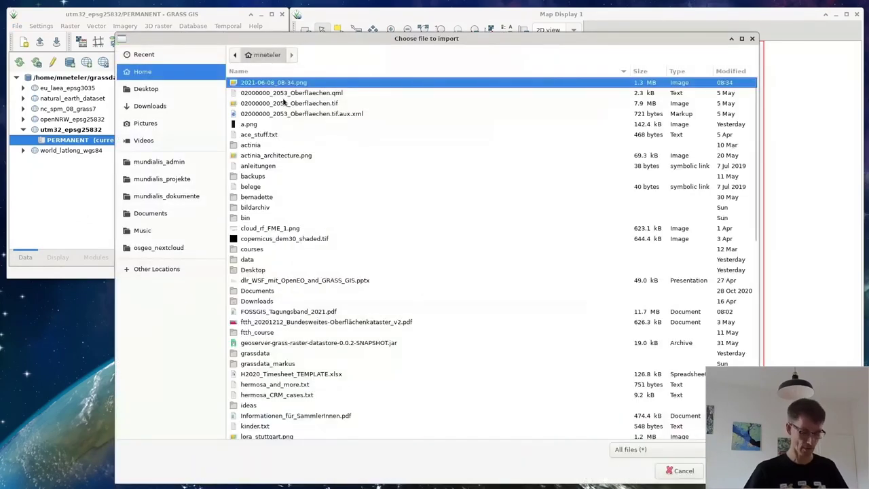
text(data)
key(Return)
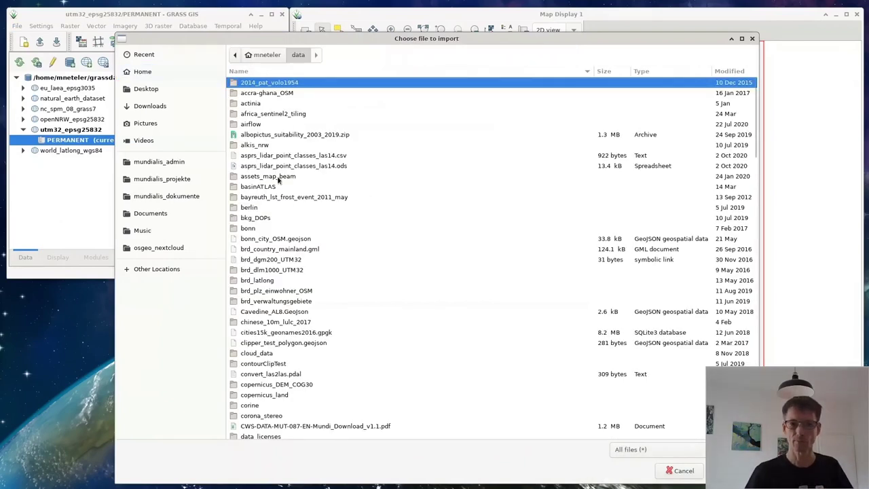
click(280, 240)
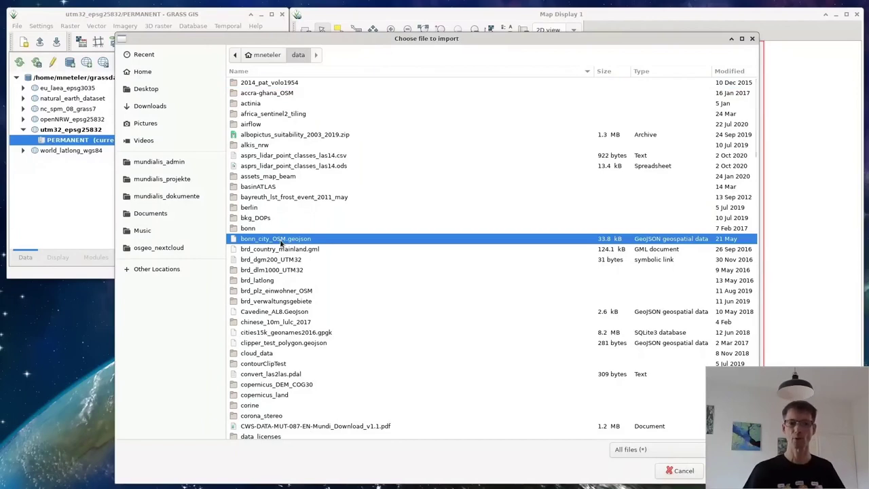
double_click(281, 240)
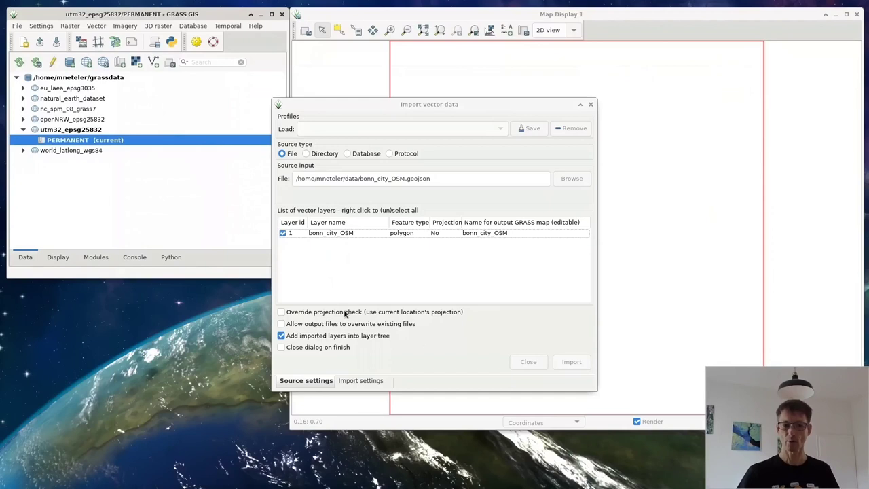
Import and reproject the bonn_city_OSM layer, close the import dialog and show the layers of Map Display 1.
click(576, 362)
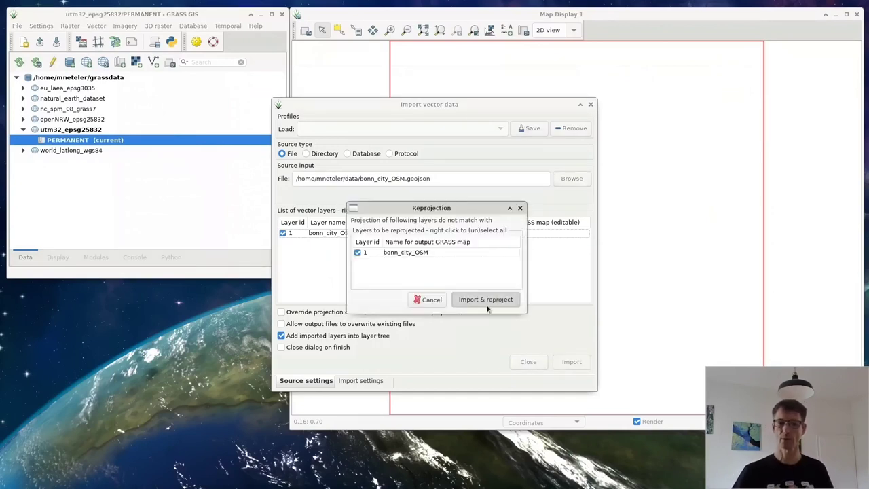
click(487, 300)
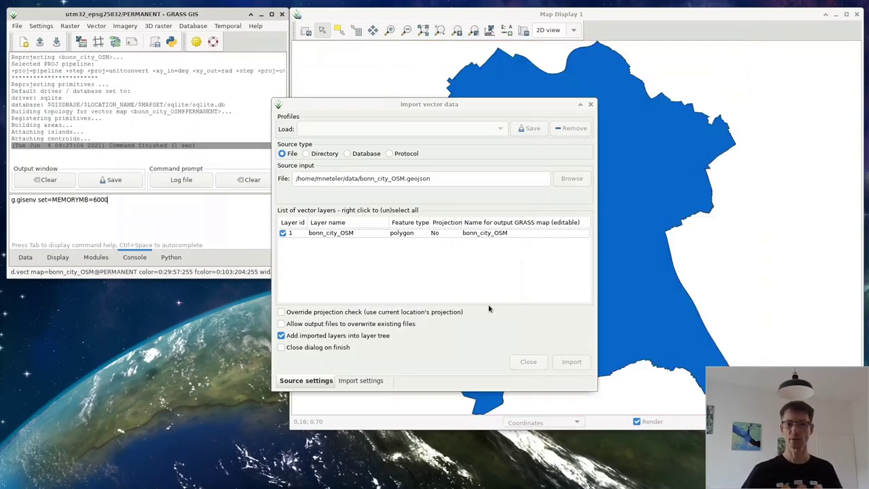
click(527, 362)
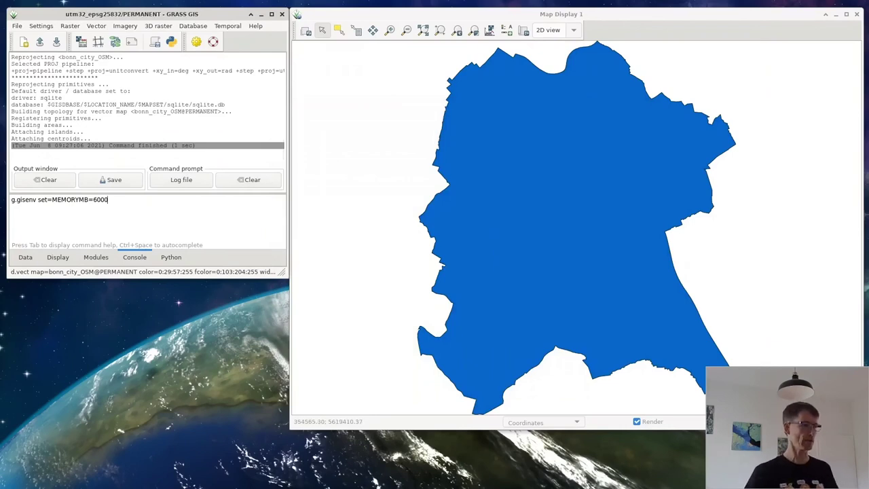
key(Return)
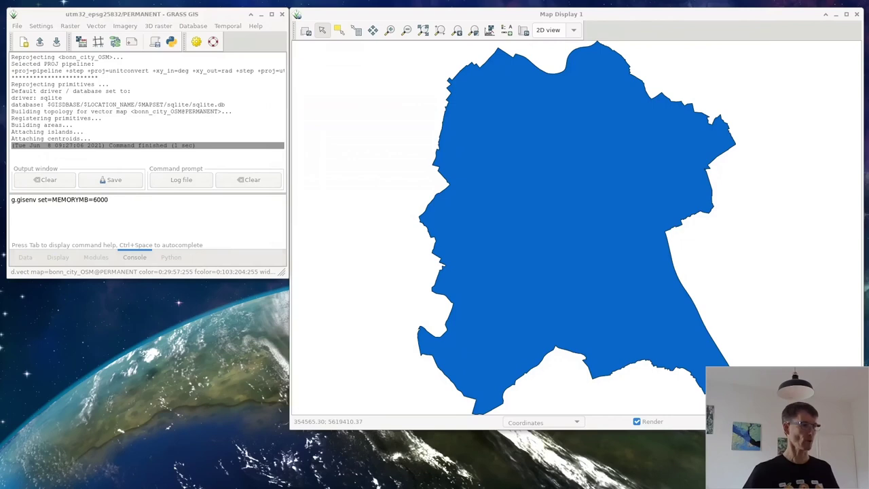
click(68, 260)
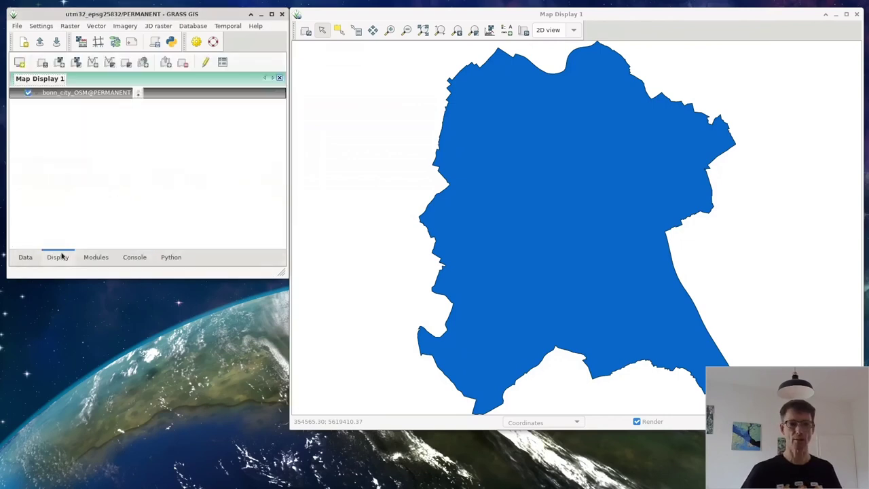